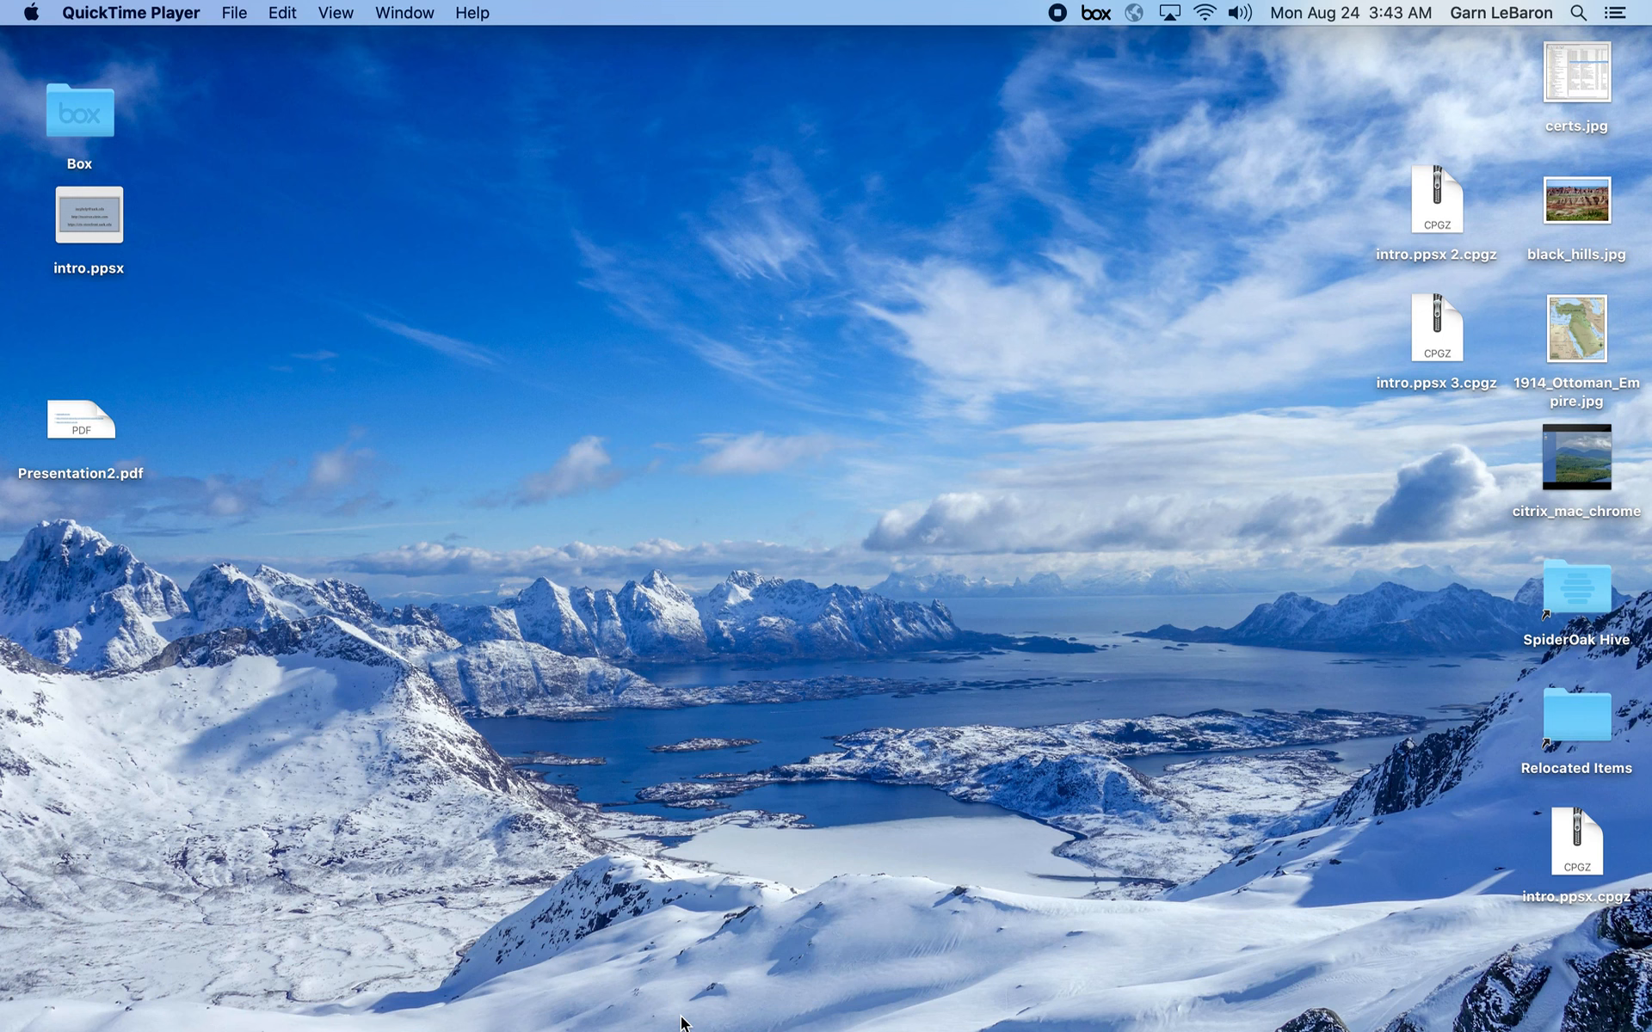
- Switch to Firefox and download Citrix Workspace for Mac from the Industrial Engineering FAQ page, opening it with DiskImageMounter
mouse_move(3, 991)
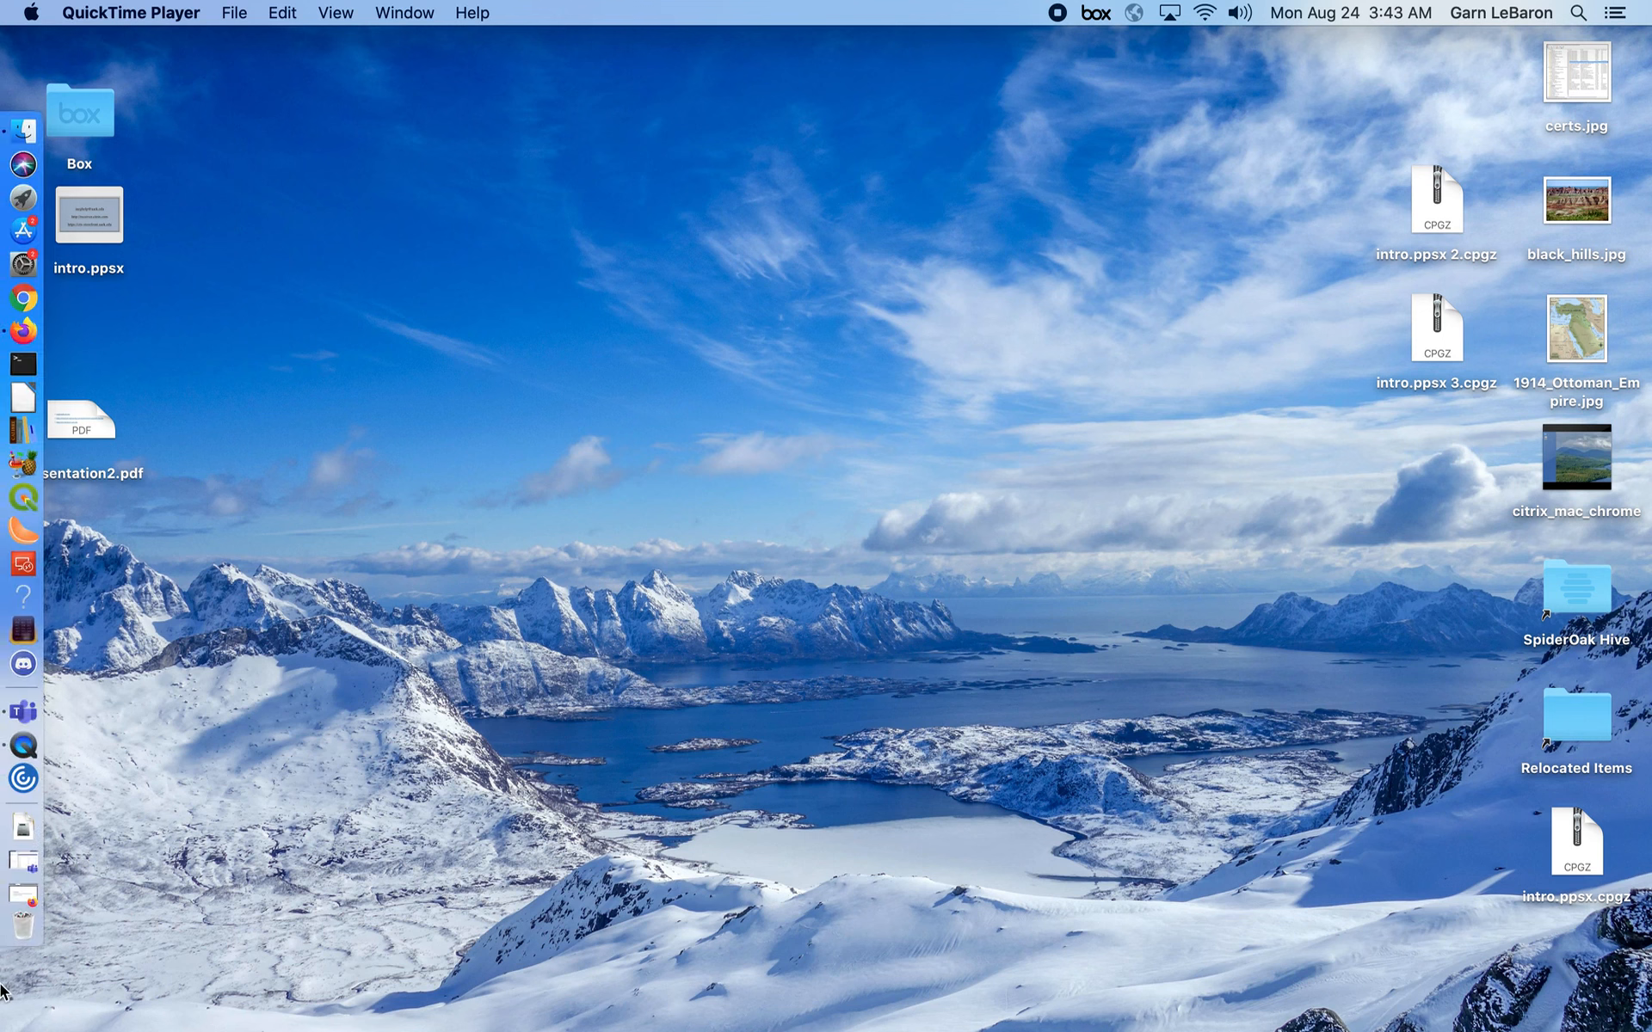
click(28, 886)
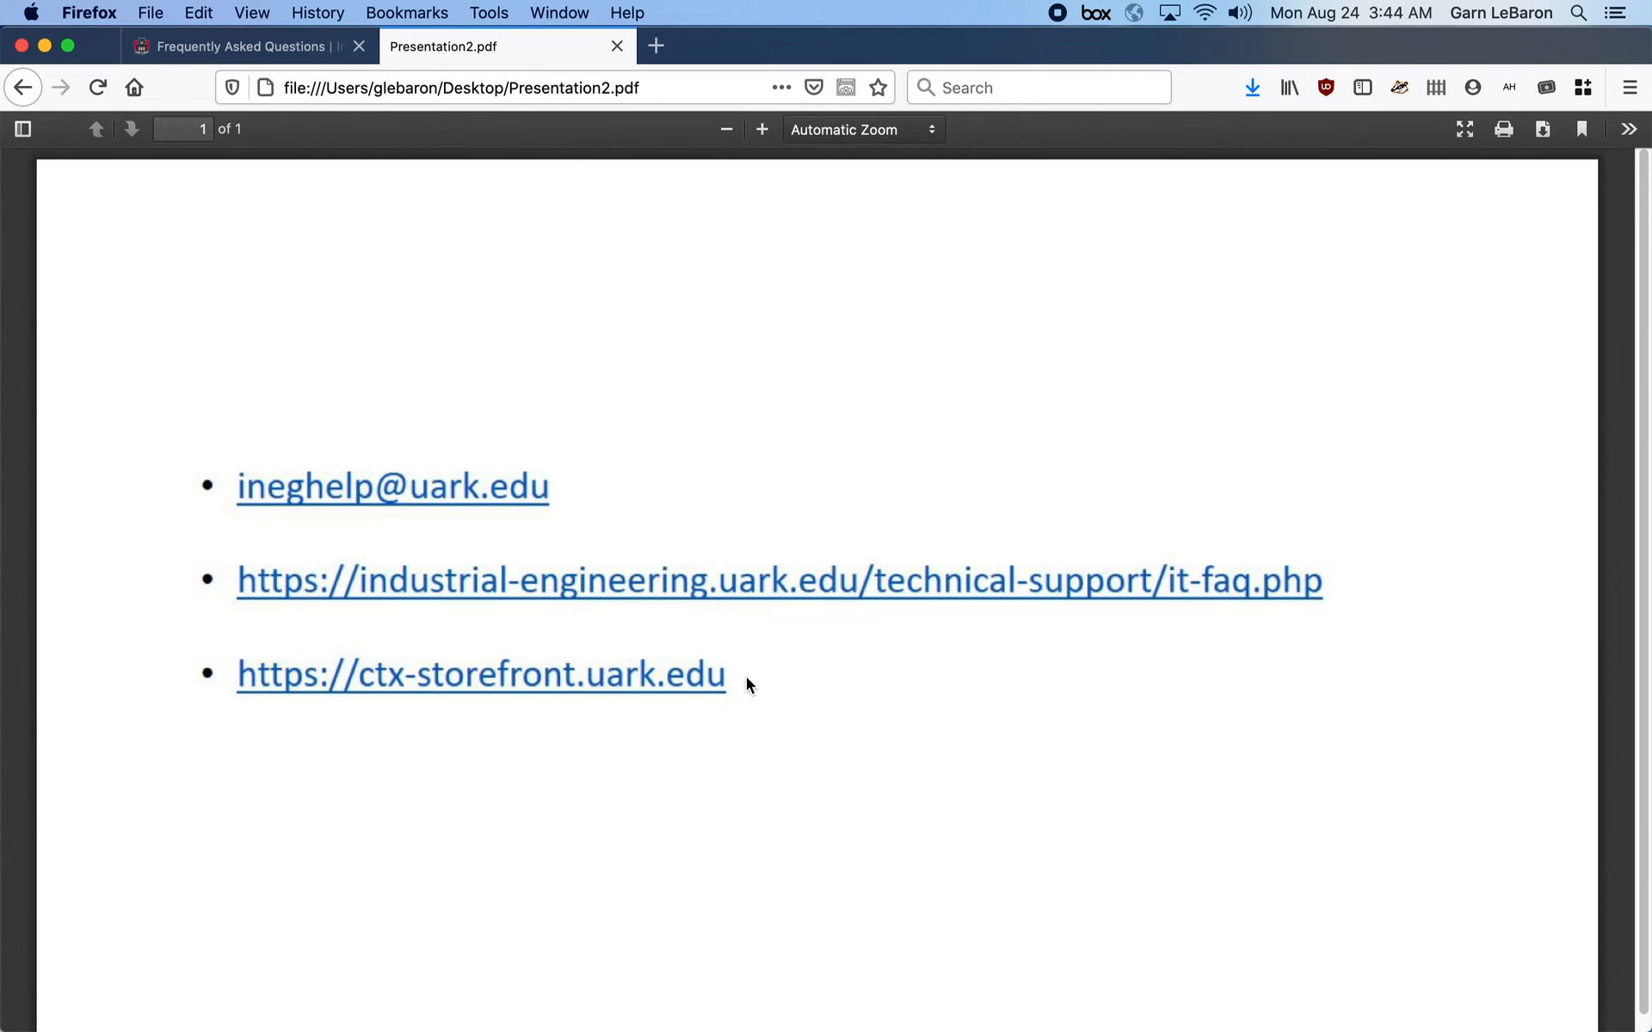
click(283, 45)
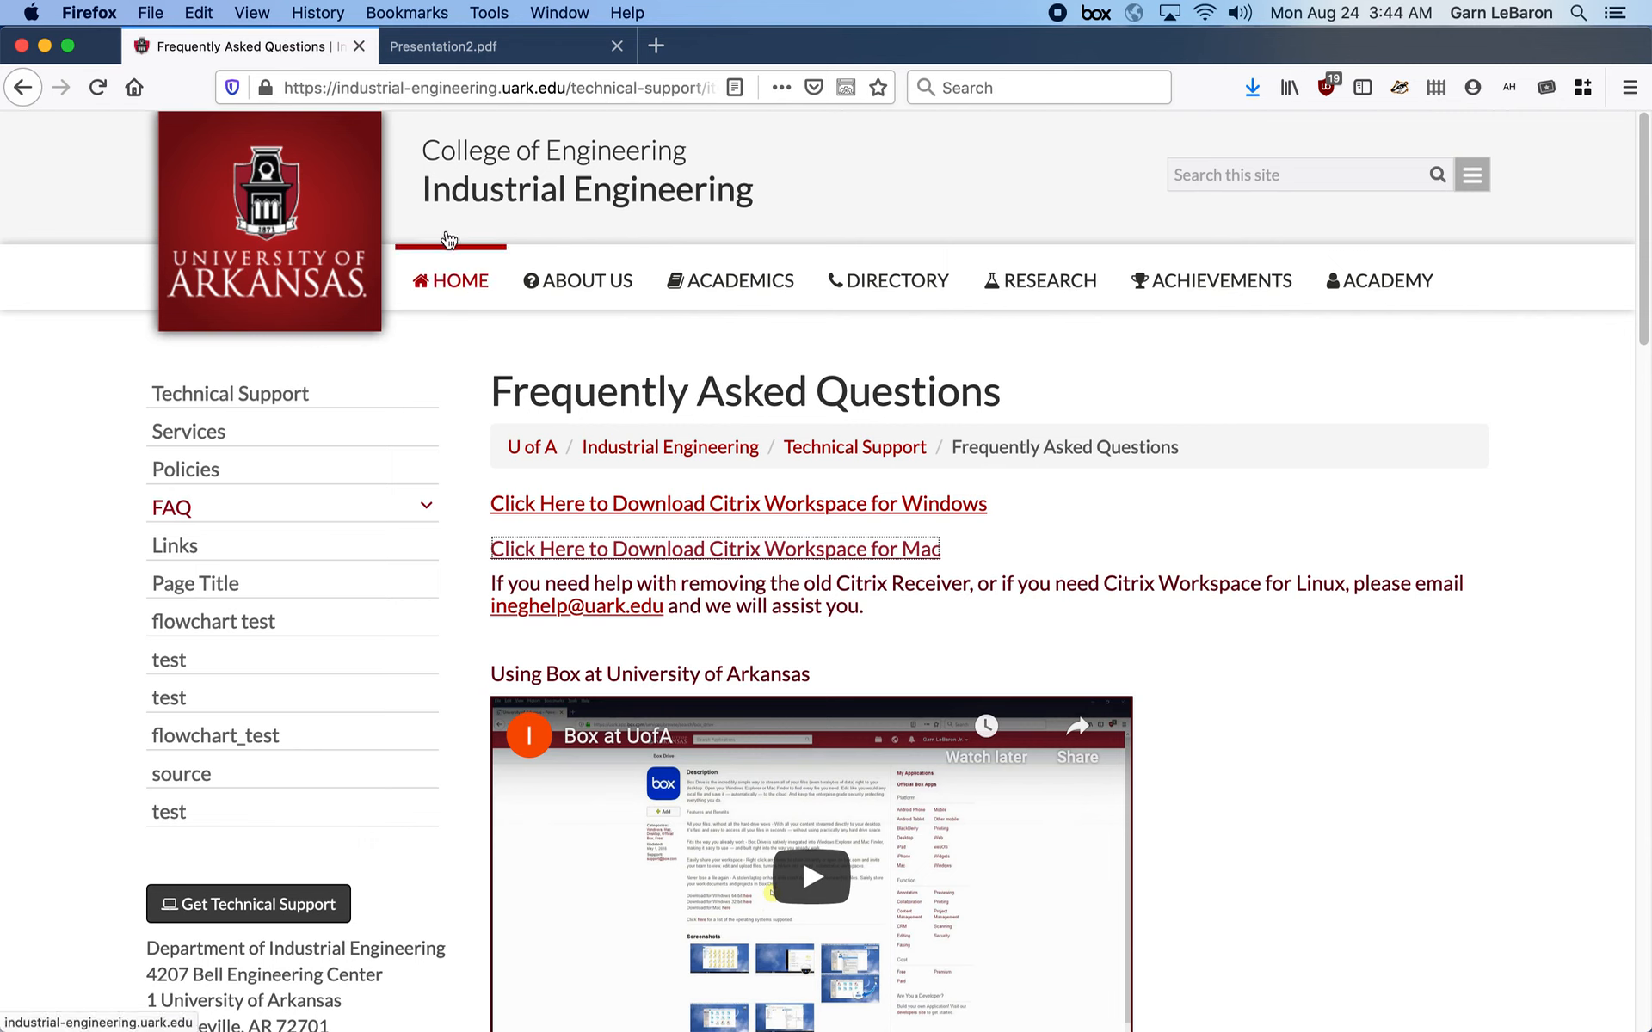
click(804, 551)
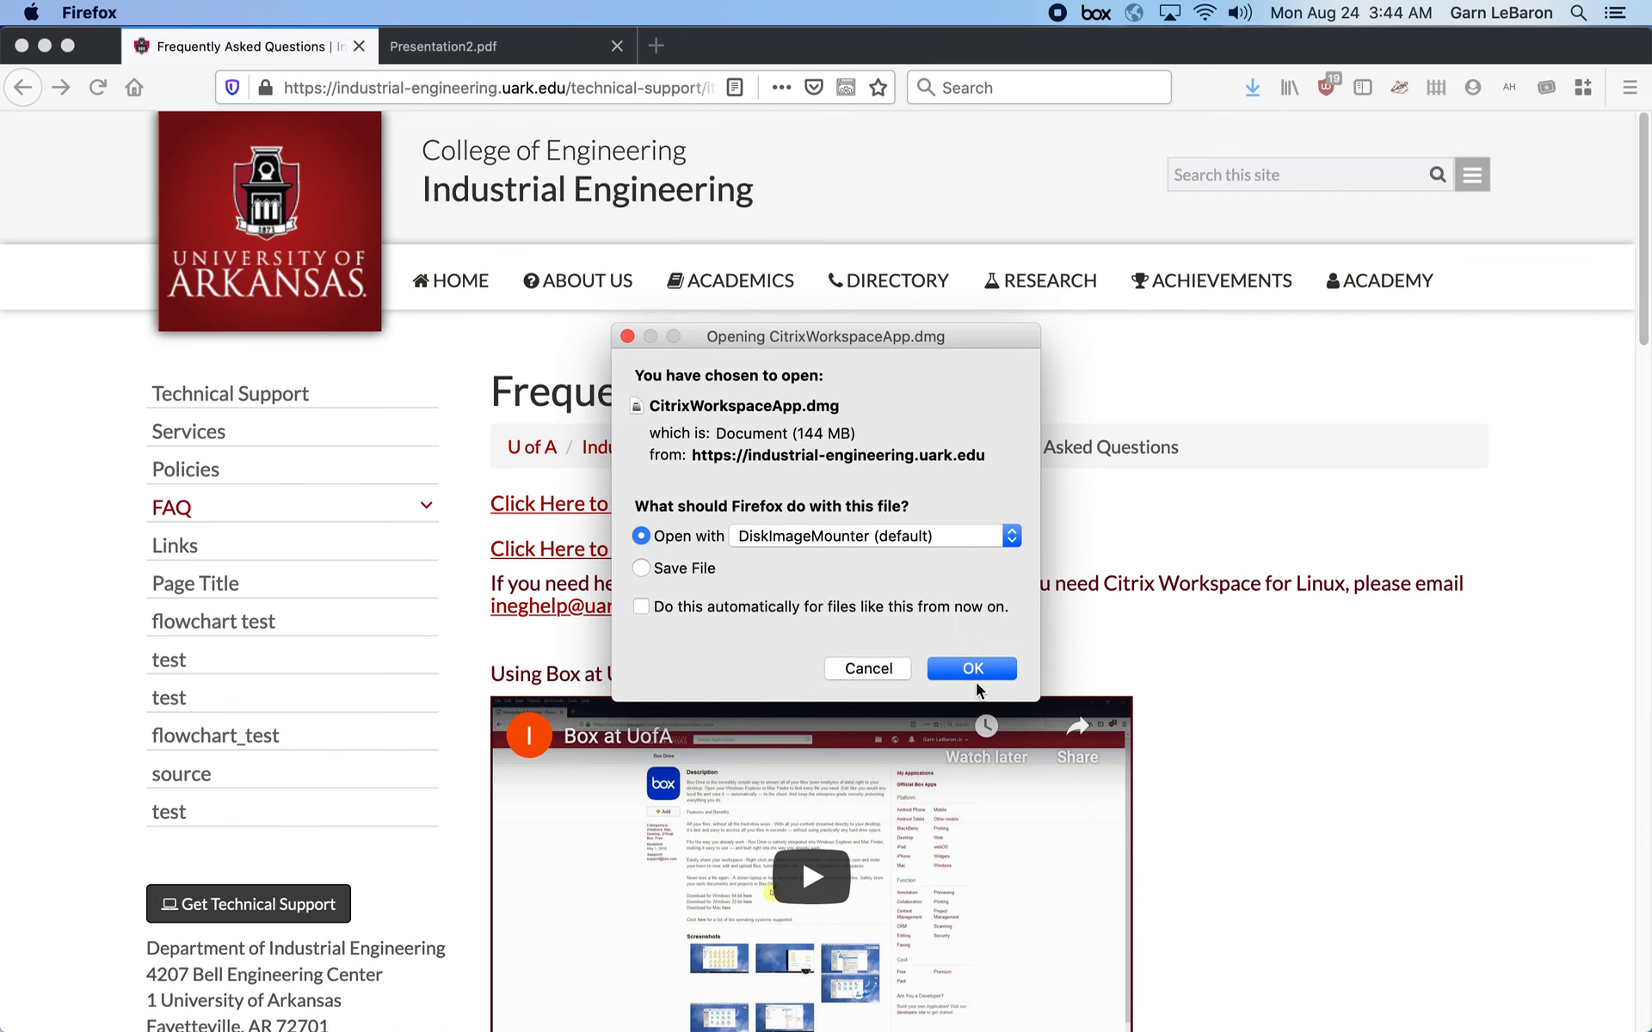
click(972, 670)
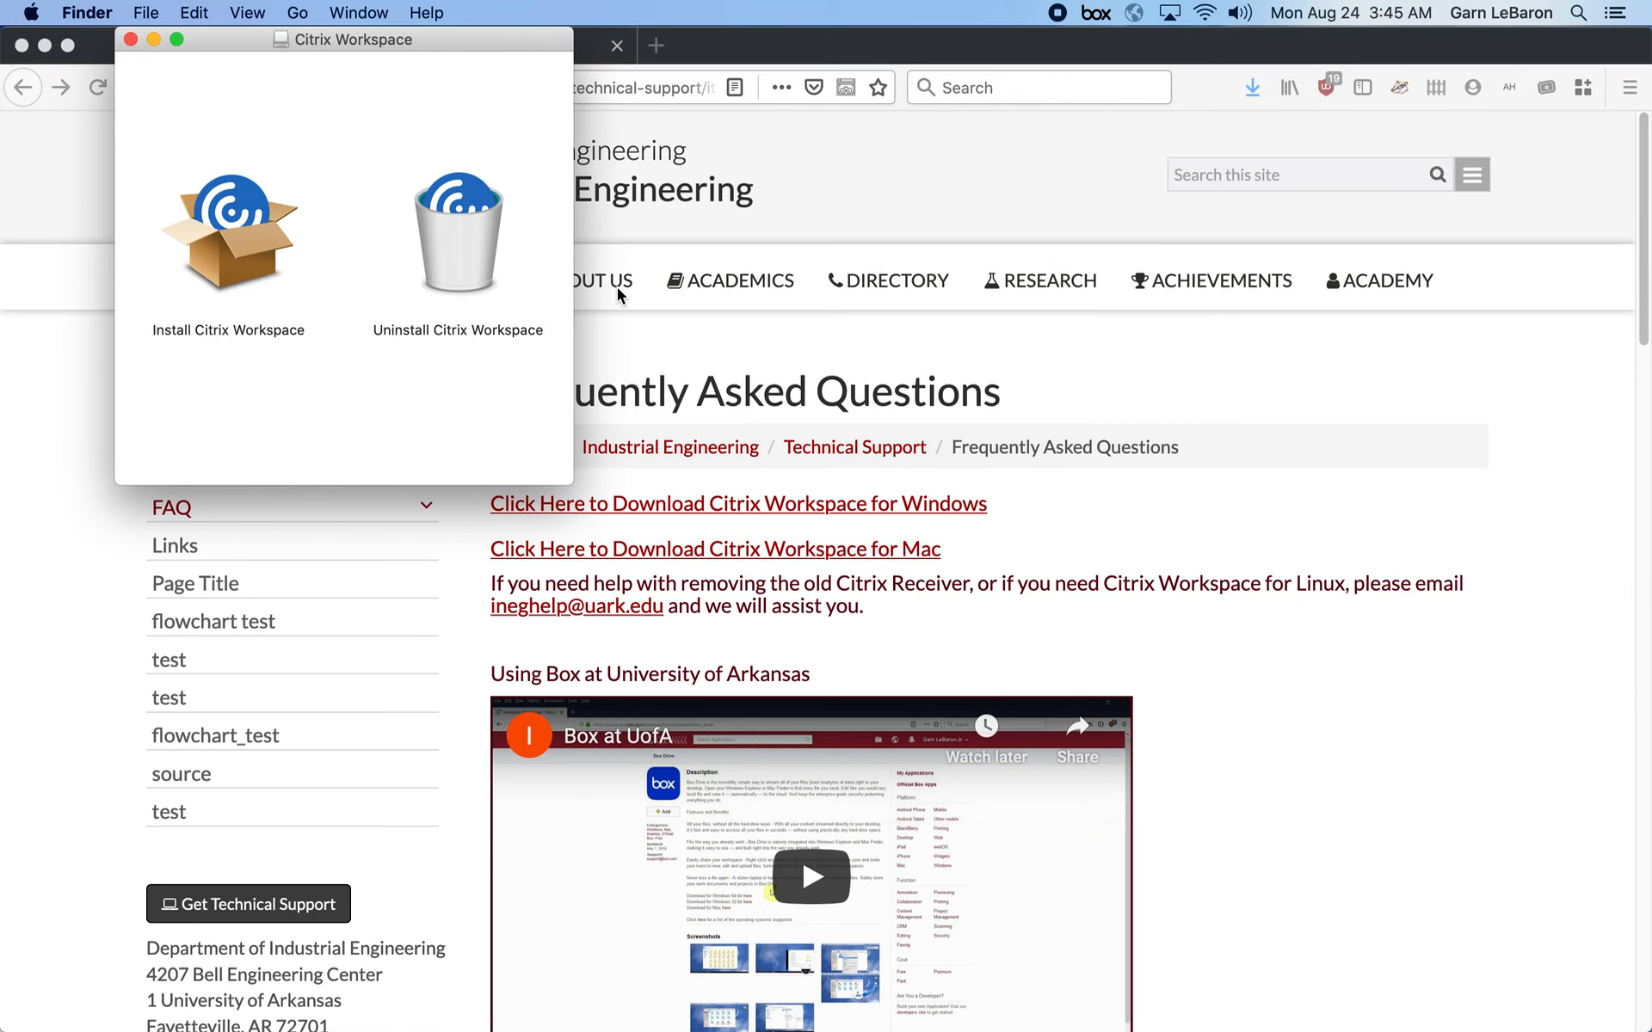
- Start the Citrix Workspace installer, allow its compatibility check and agree to the software license agreement
click(241, 256)
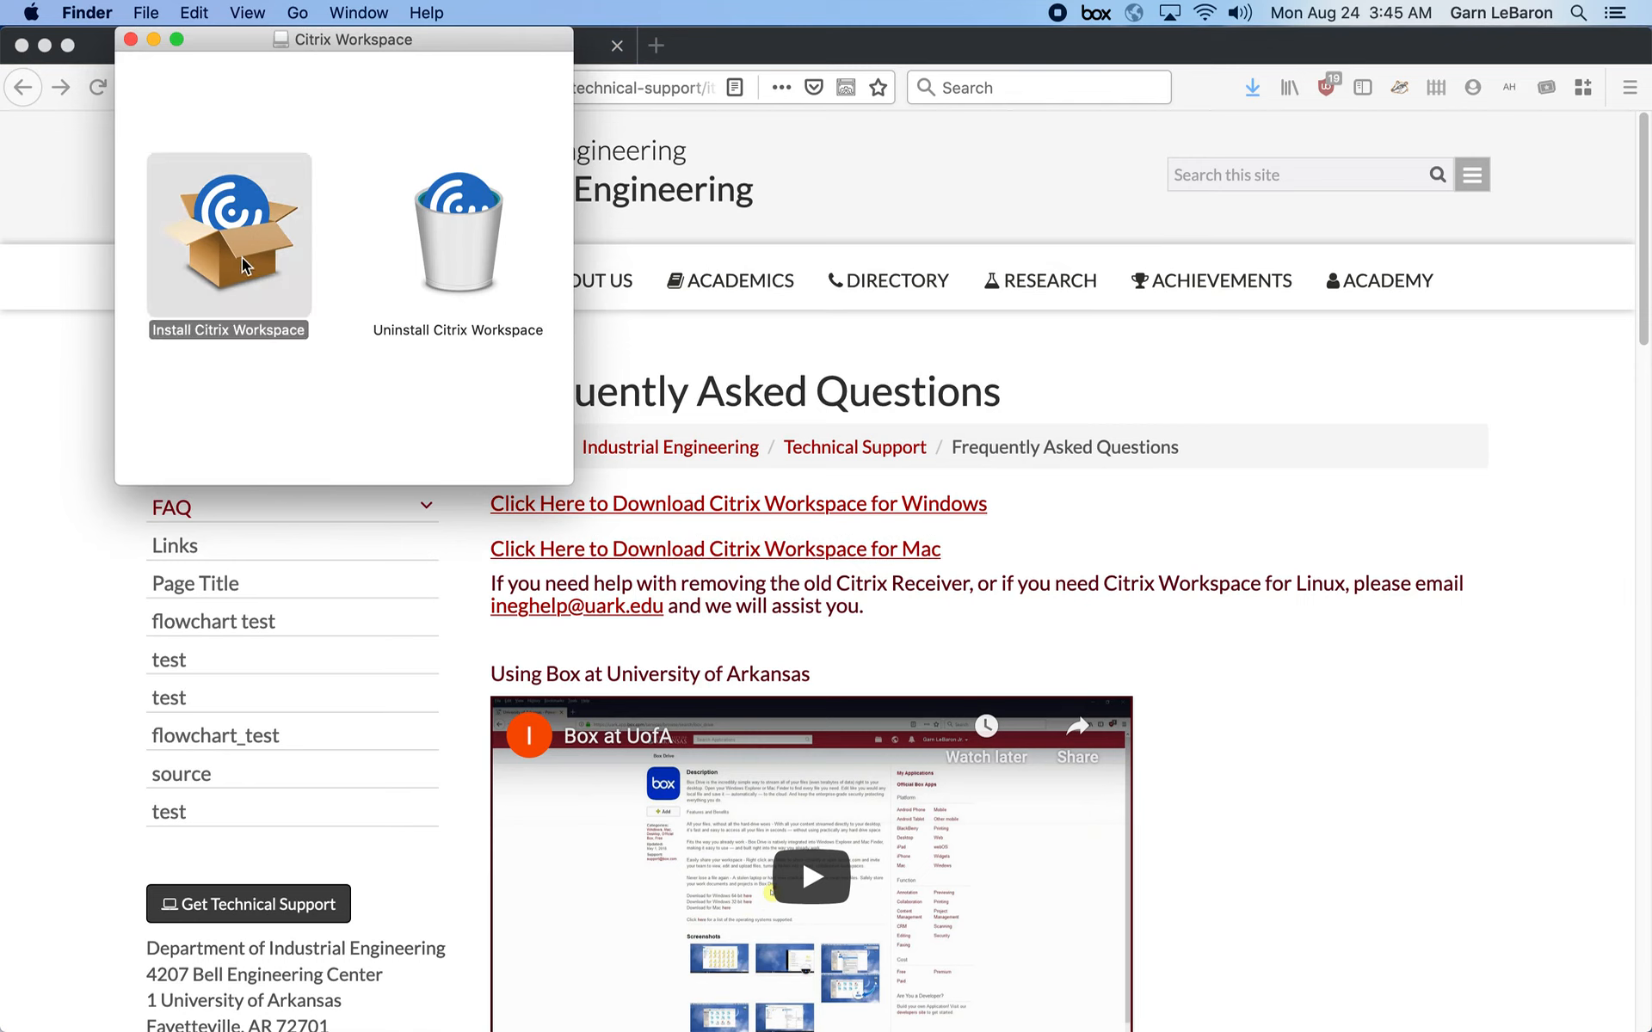
double_click(241, 256)
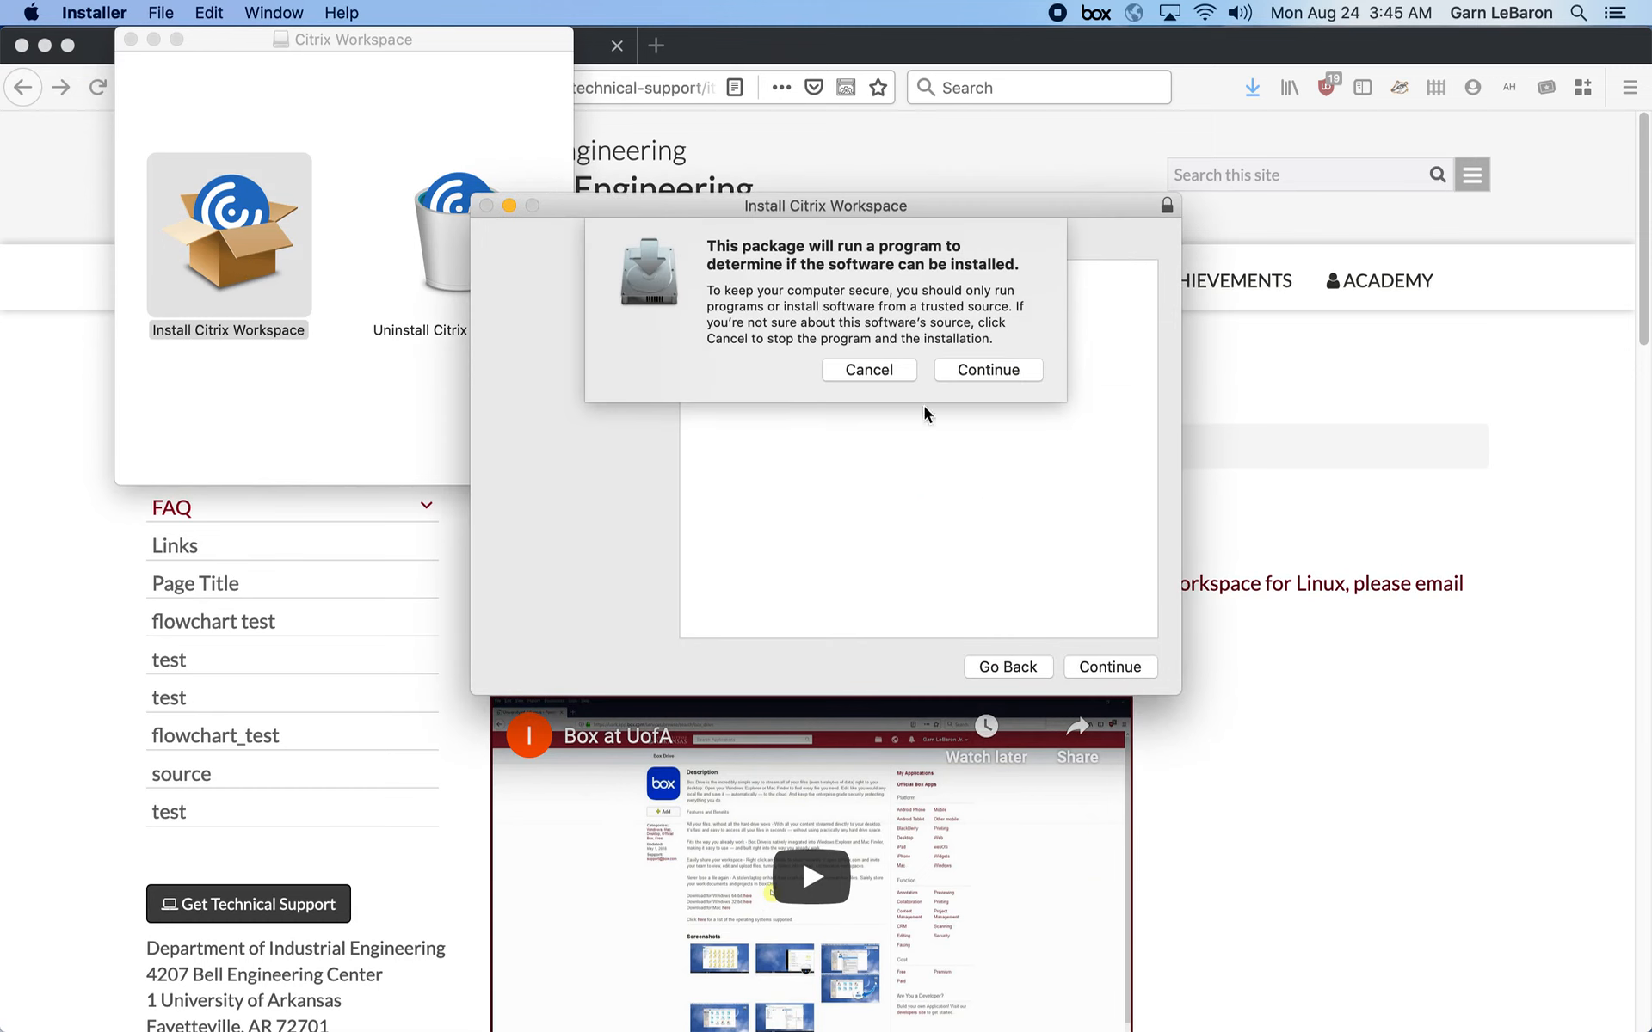
click(959, 370)
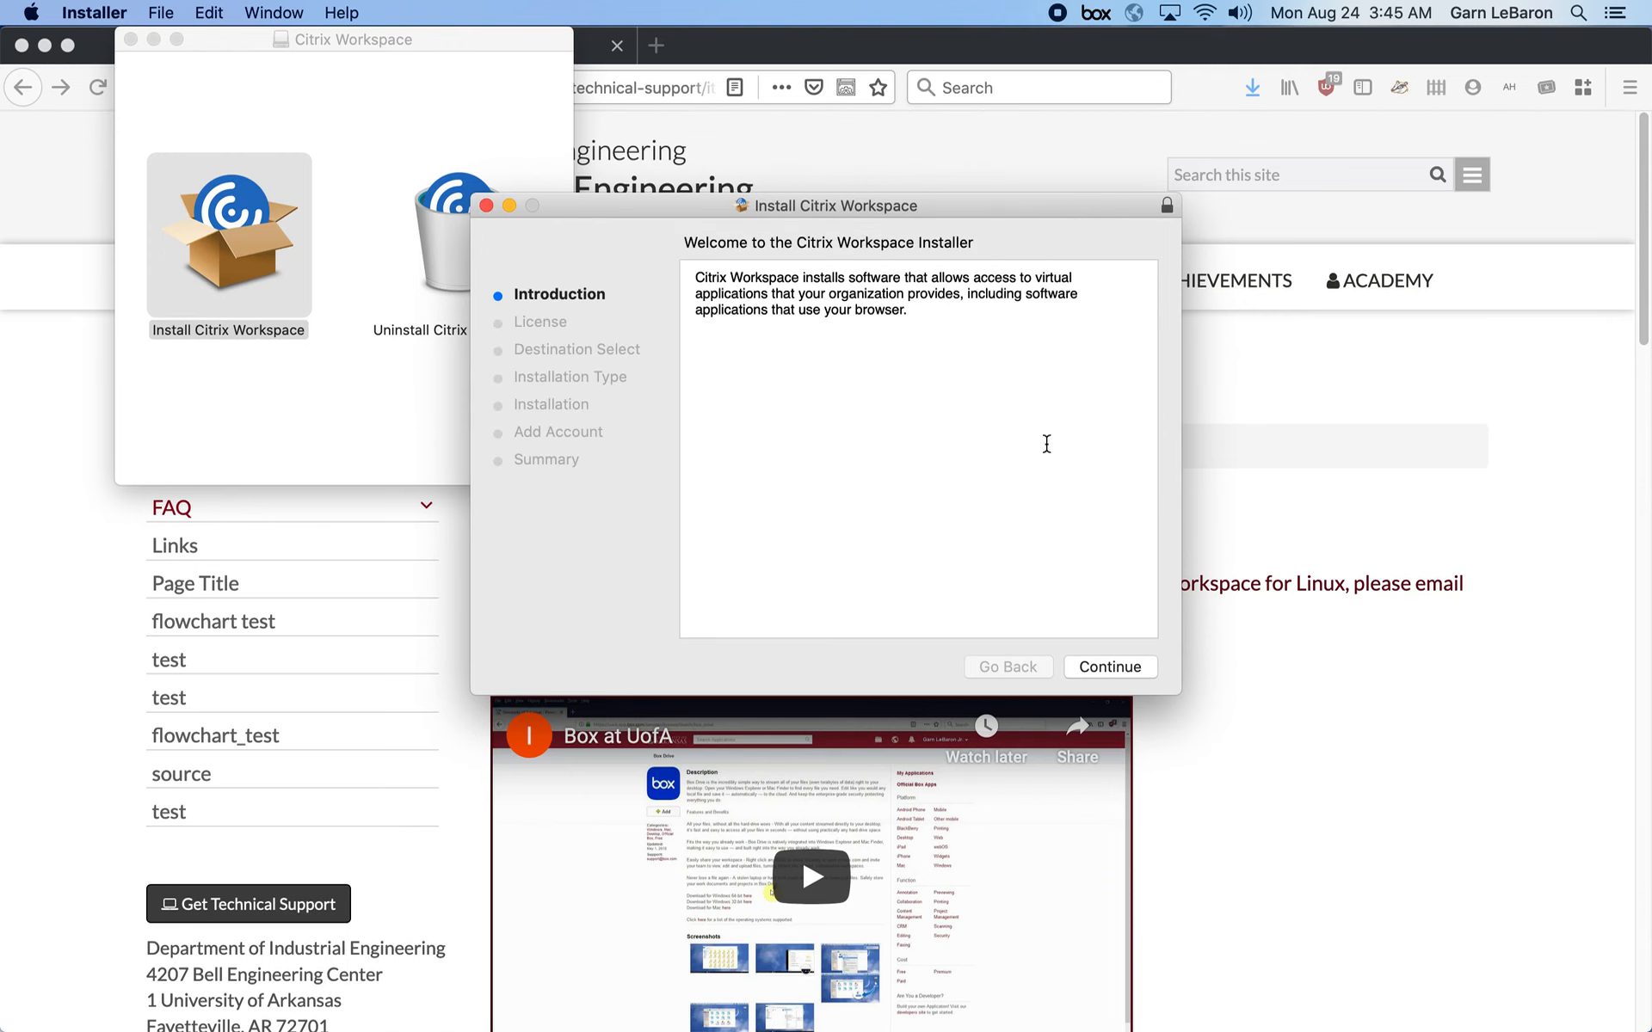
click(1133, 664)
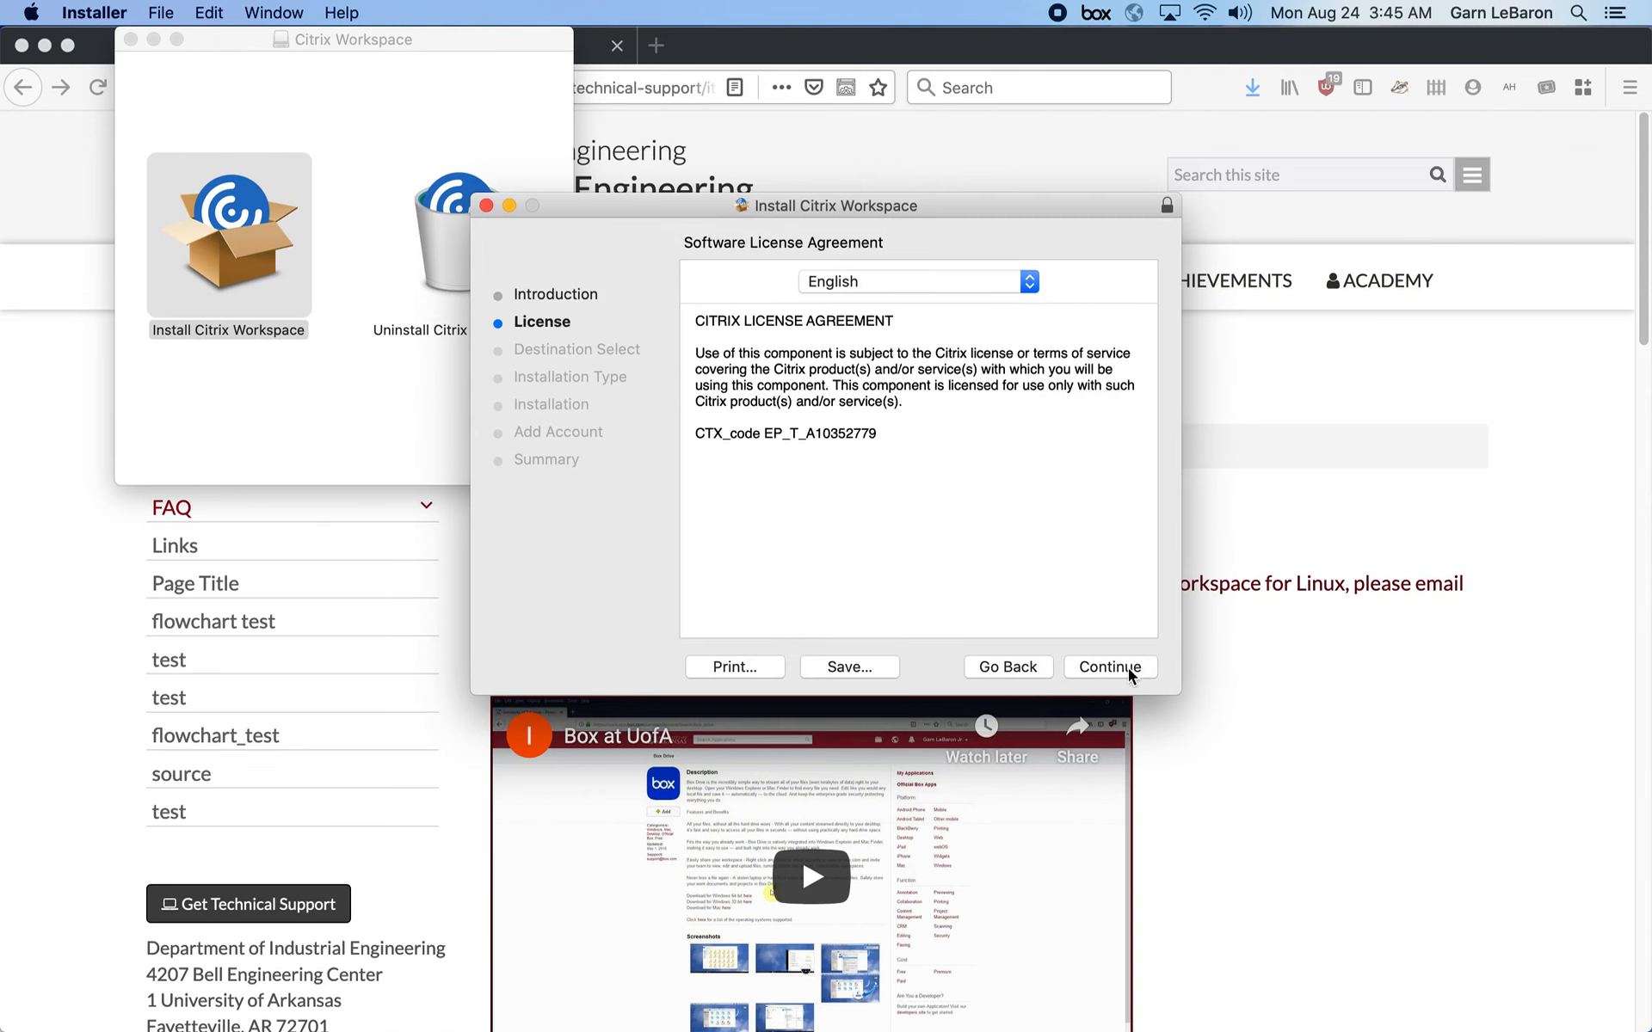
click(1128, 667)
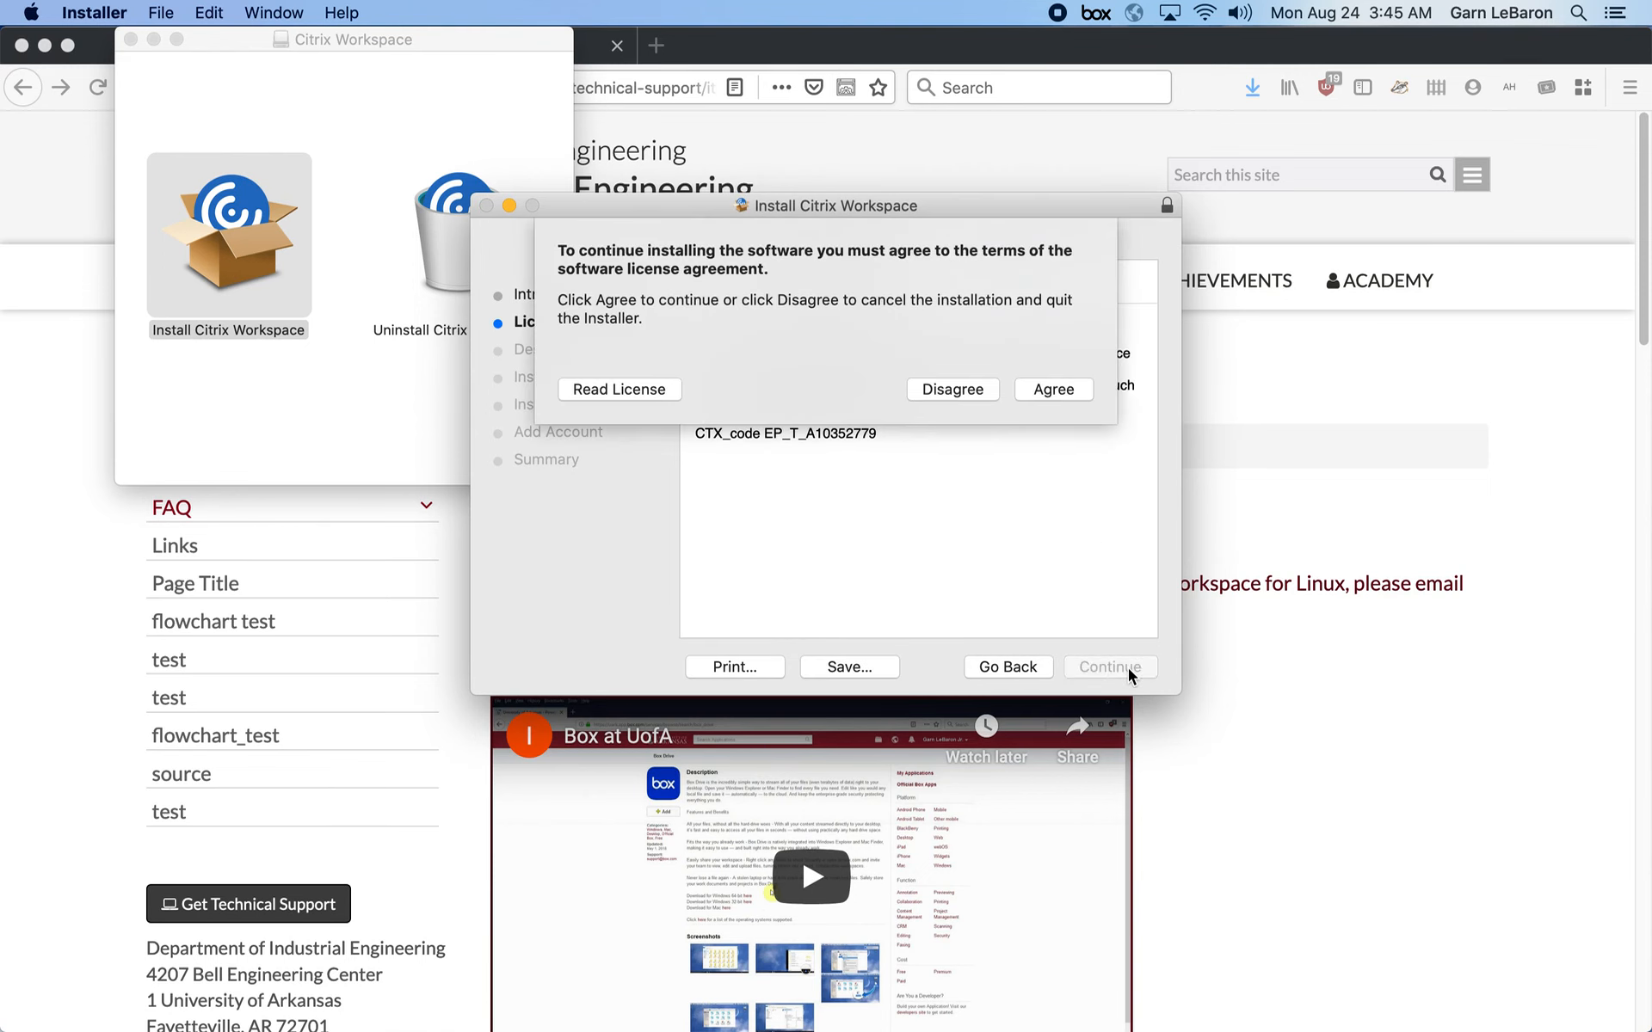
click(1052, 390)
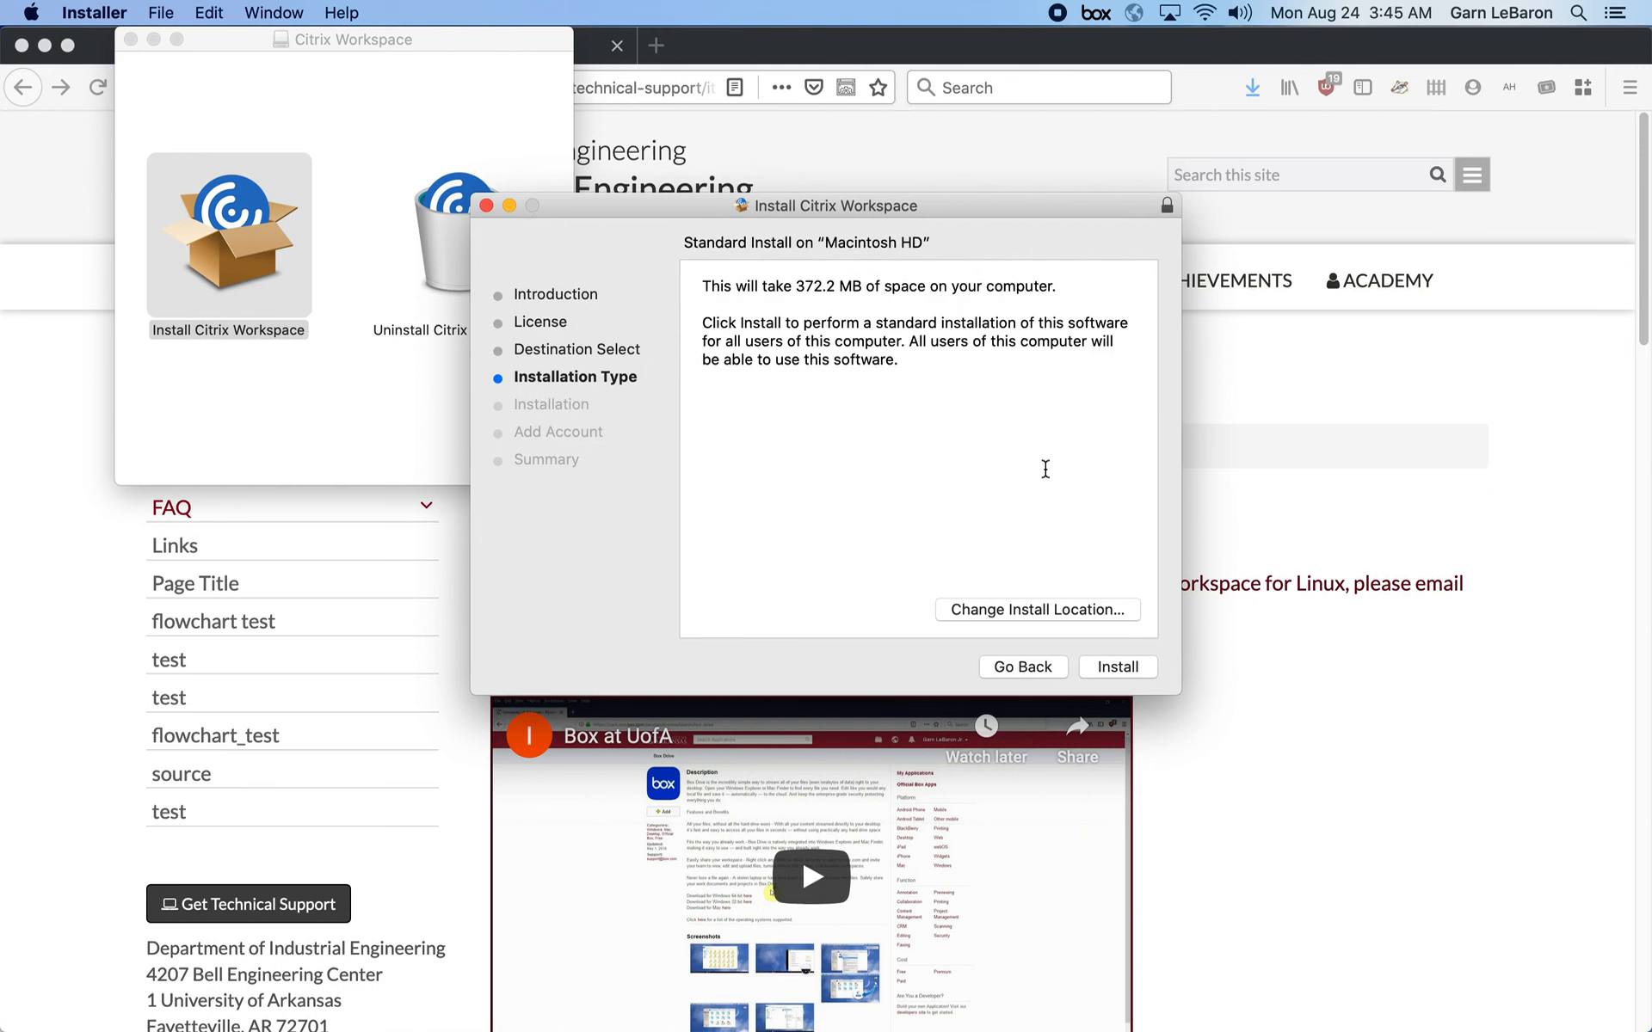
- Run the standard installation on Macintosh HD, authorizing it with the administrator account's password
click(1111, 668)
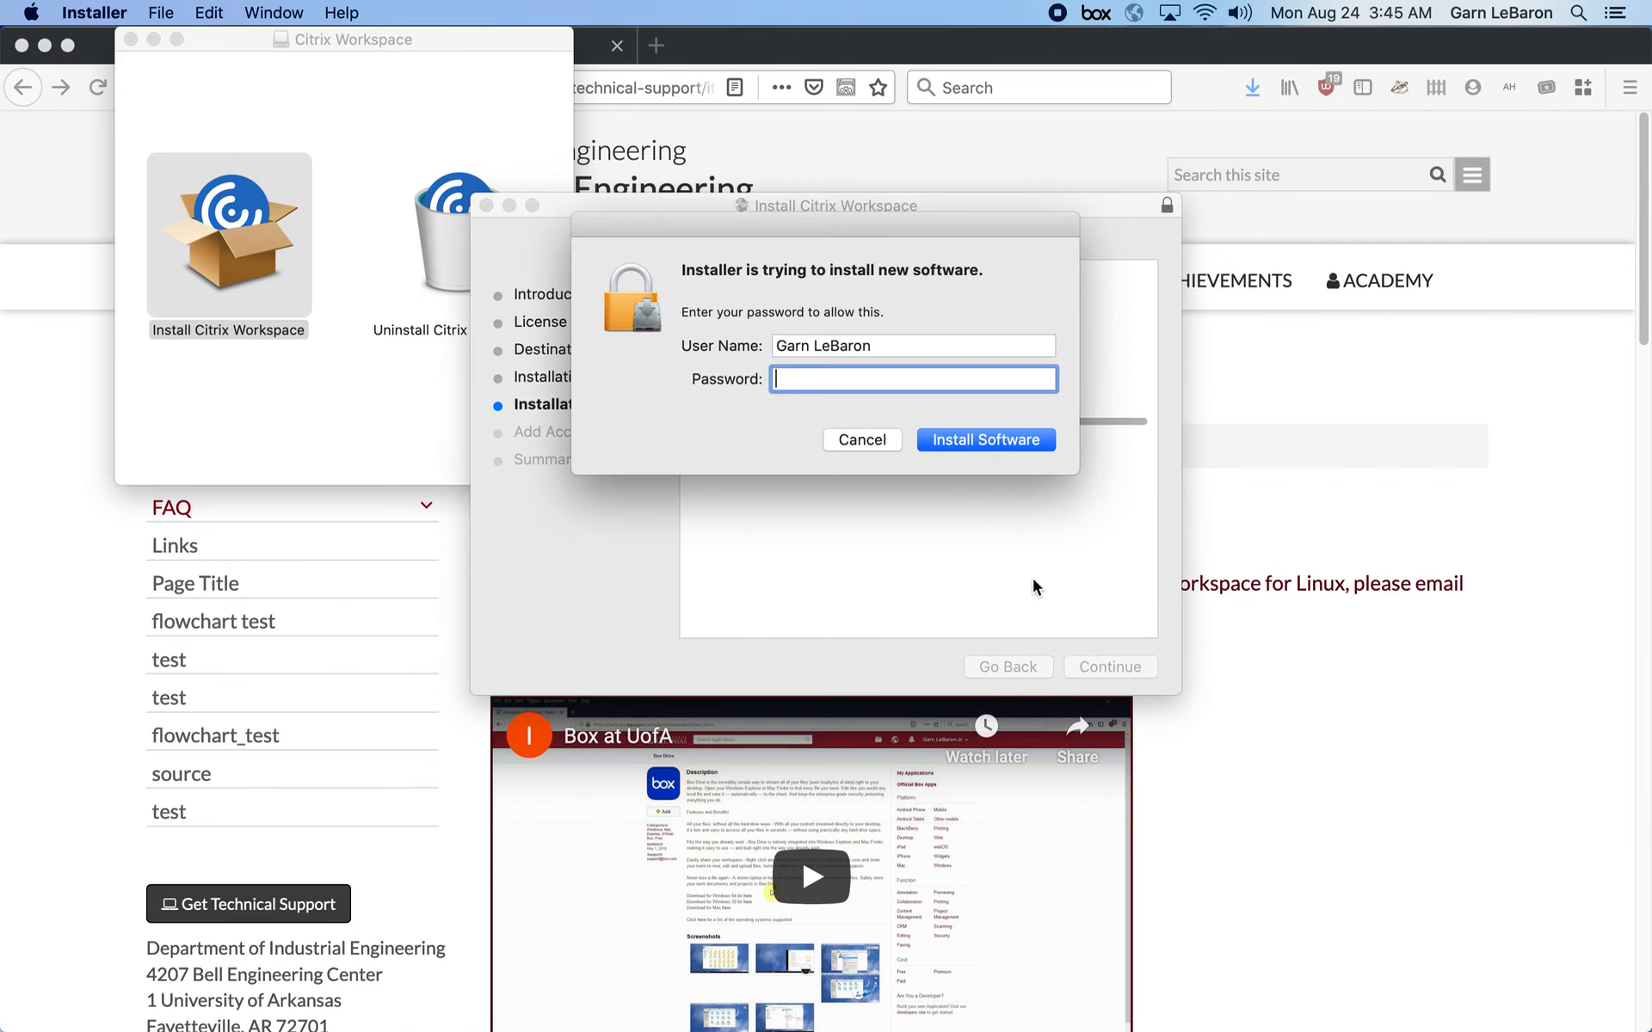
text(••••••••••••••)
key(Return)
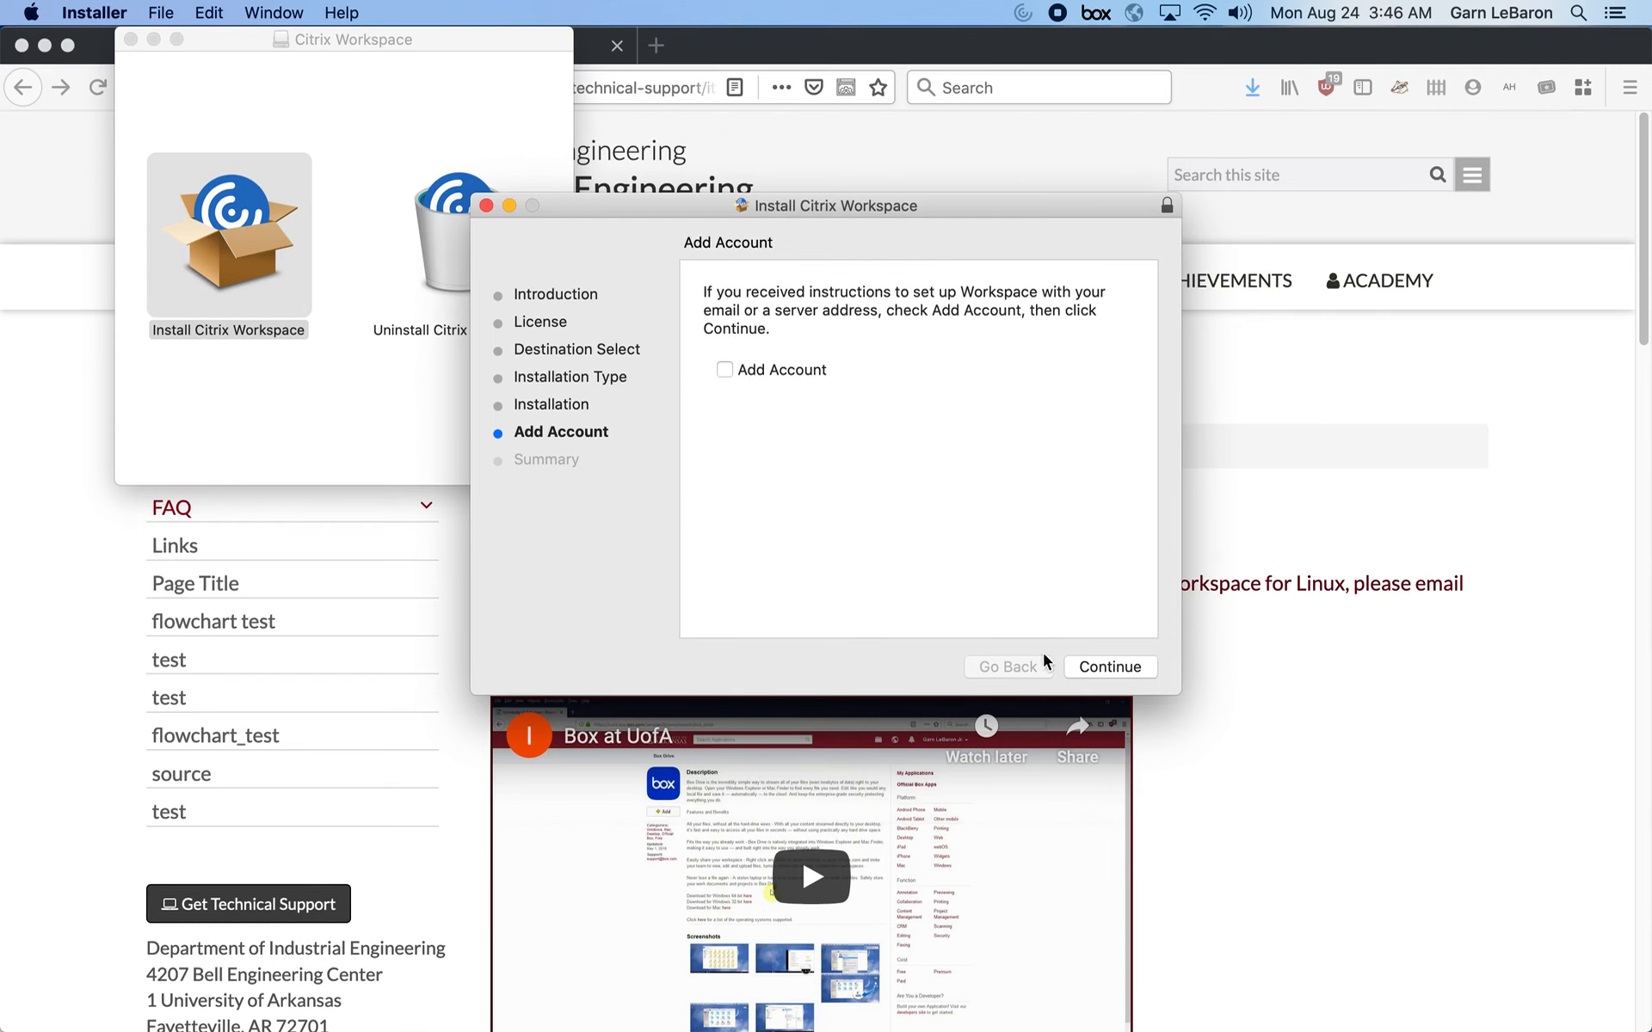
- Finish the installation without adding an account and move the Citrix Workspace installer to the Trash
click(1110, 668)
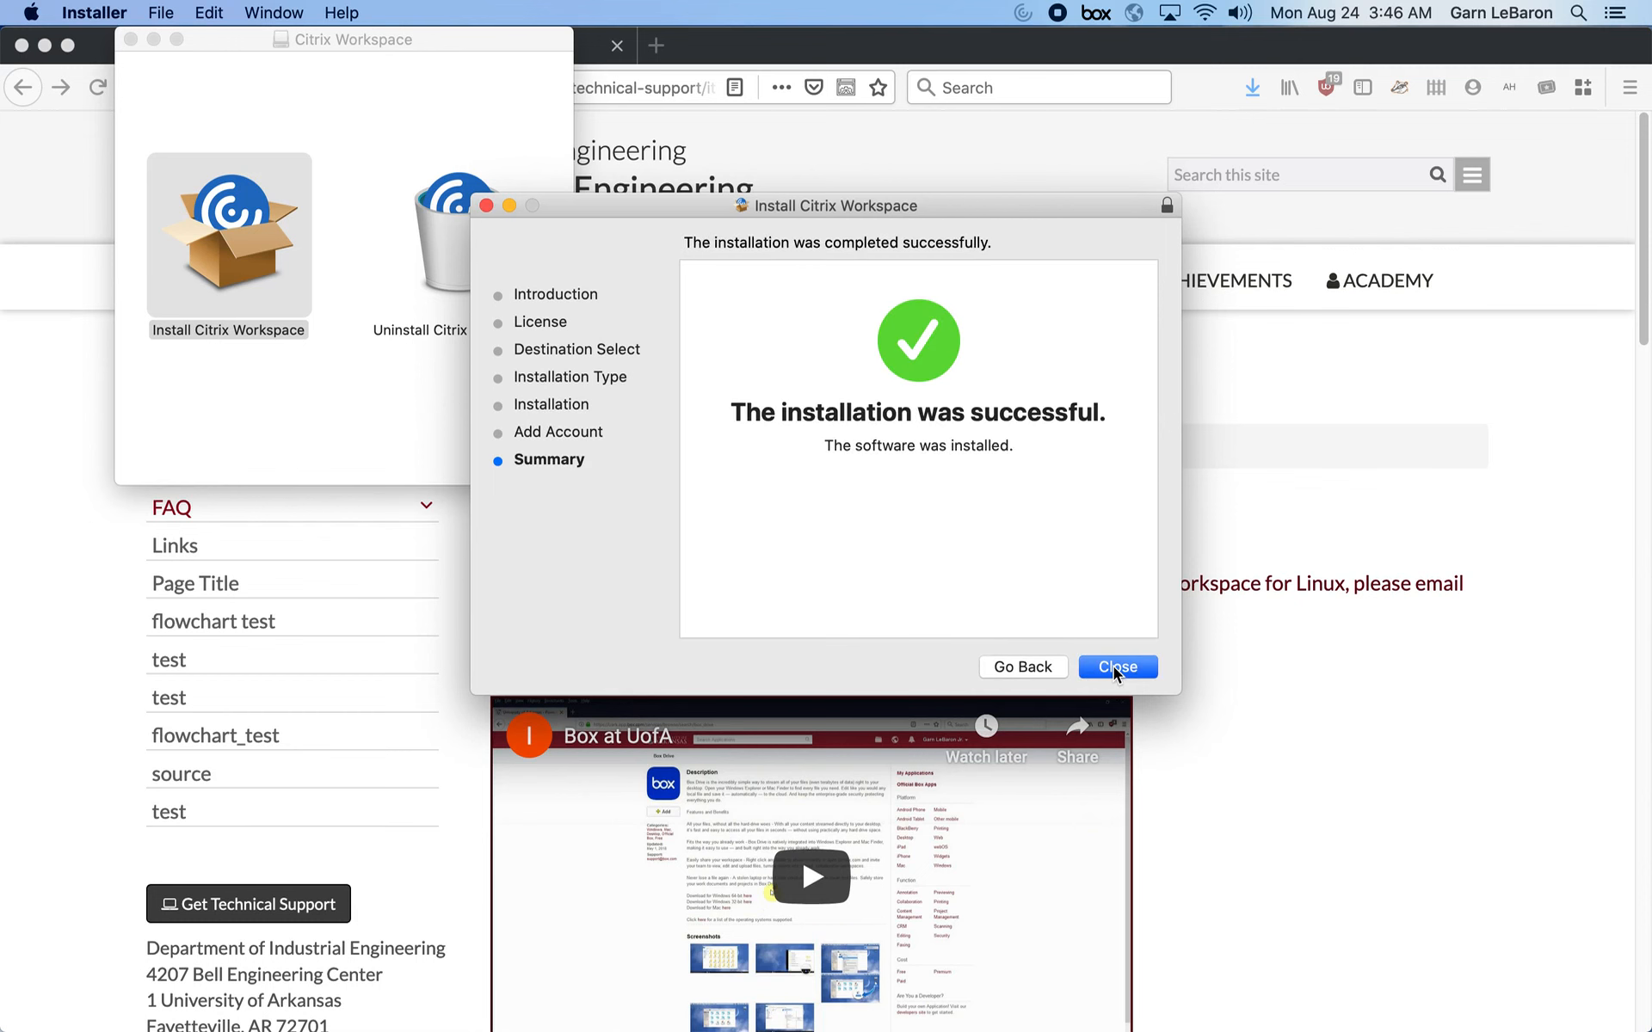
click(1116, 668)
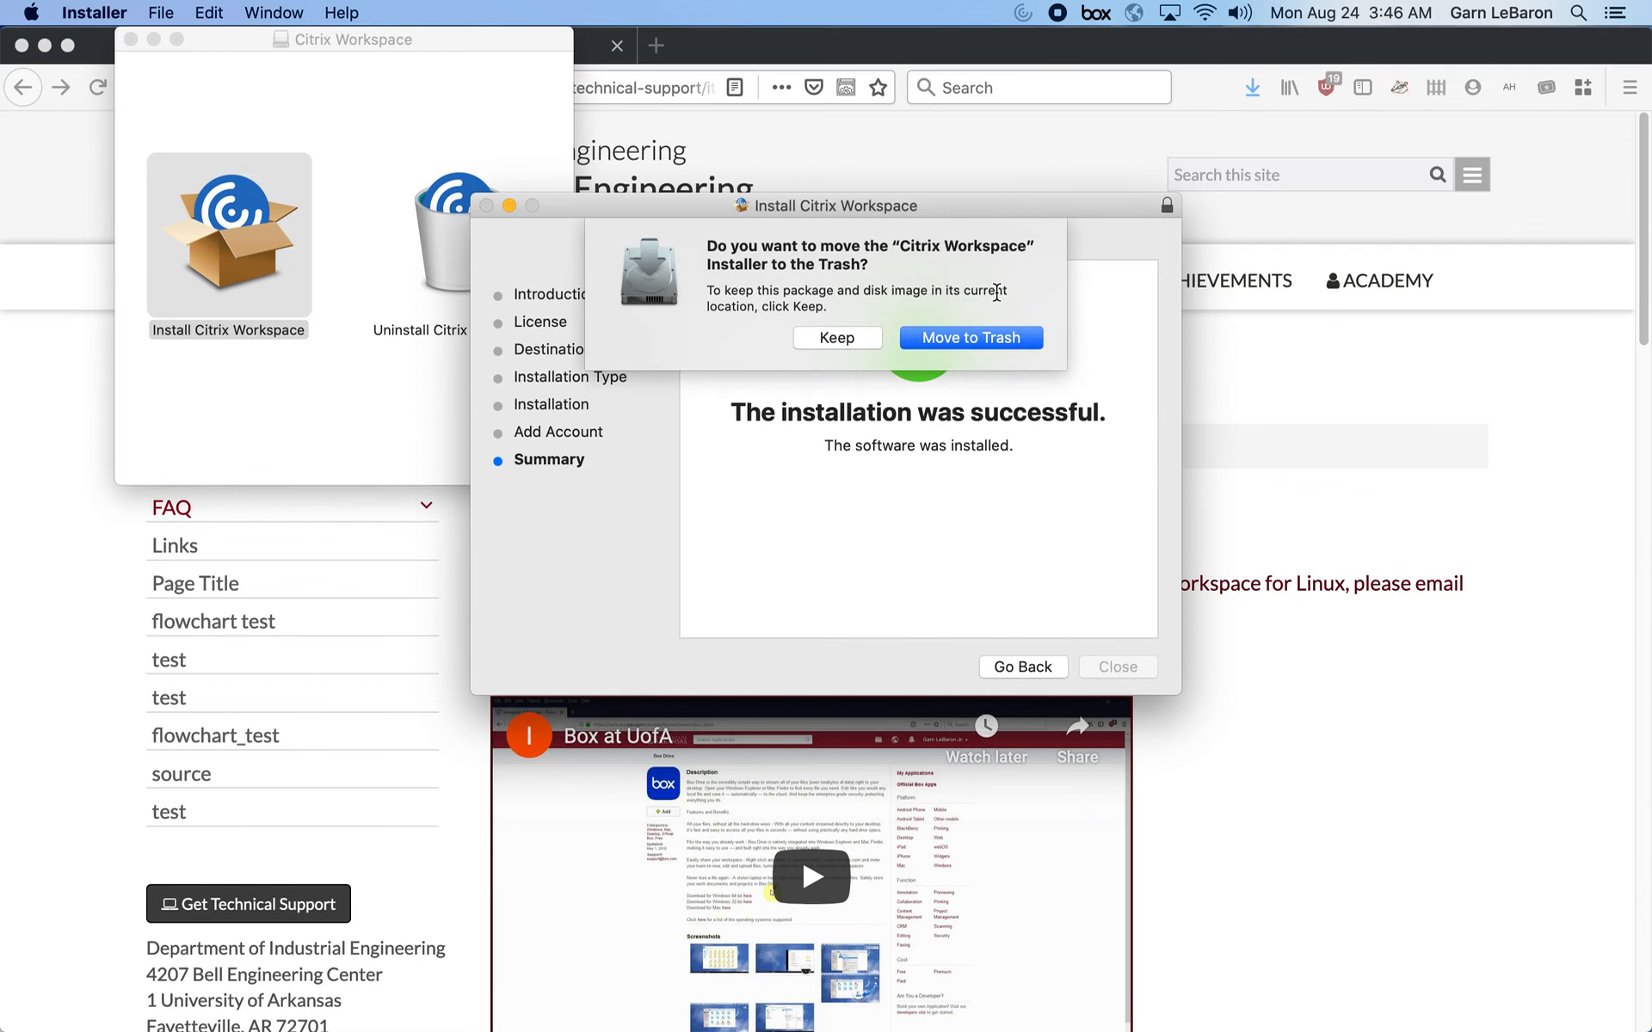
click(989, 344)
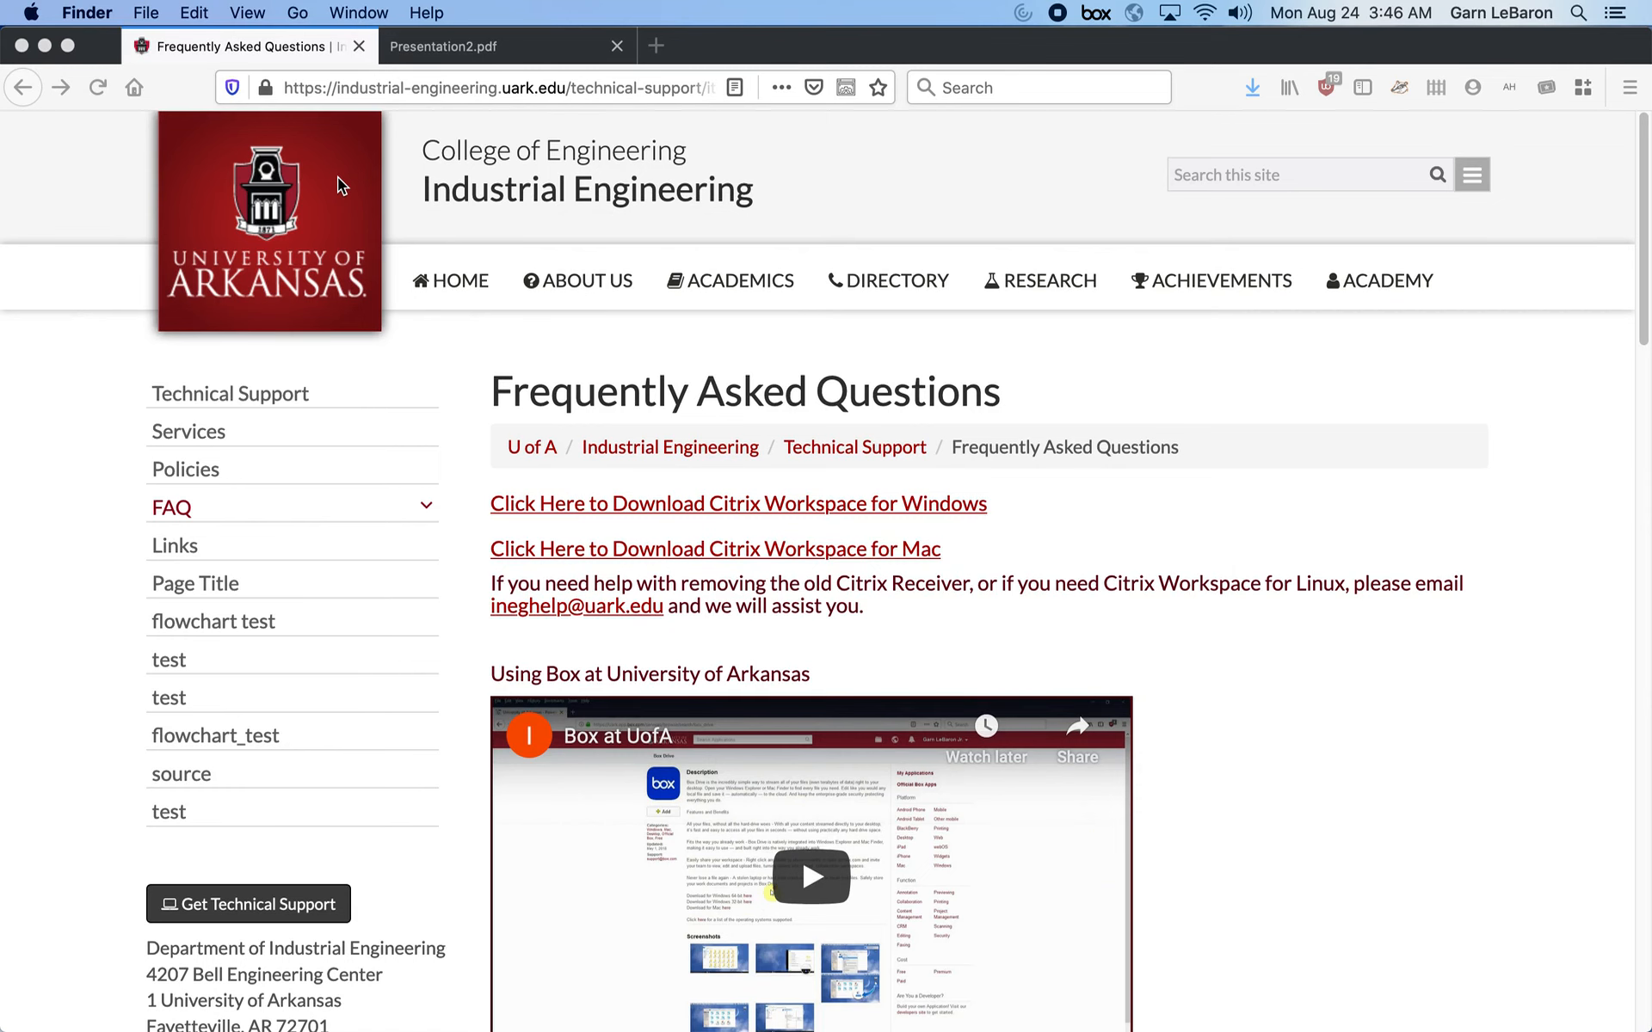
click(656, 48)
click(655, 48)
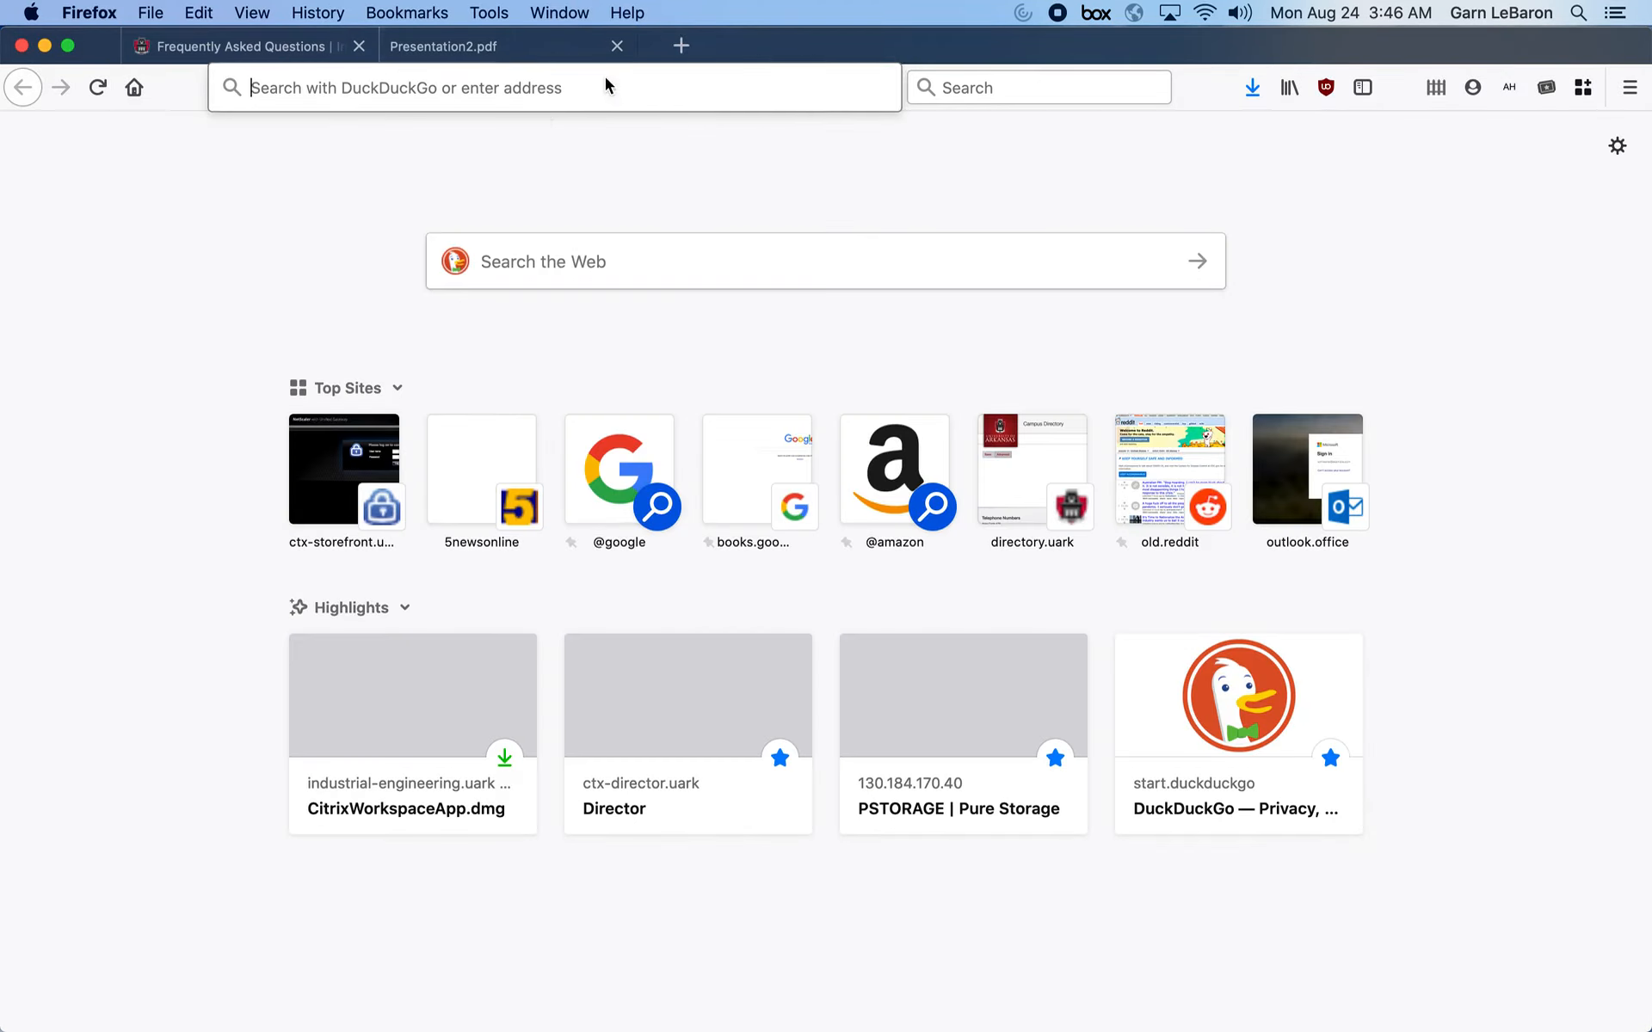
click(536, 91)
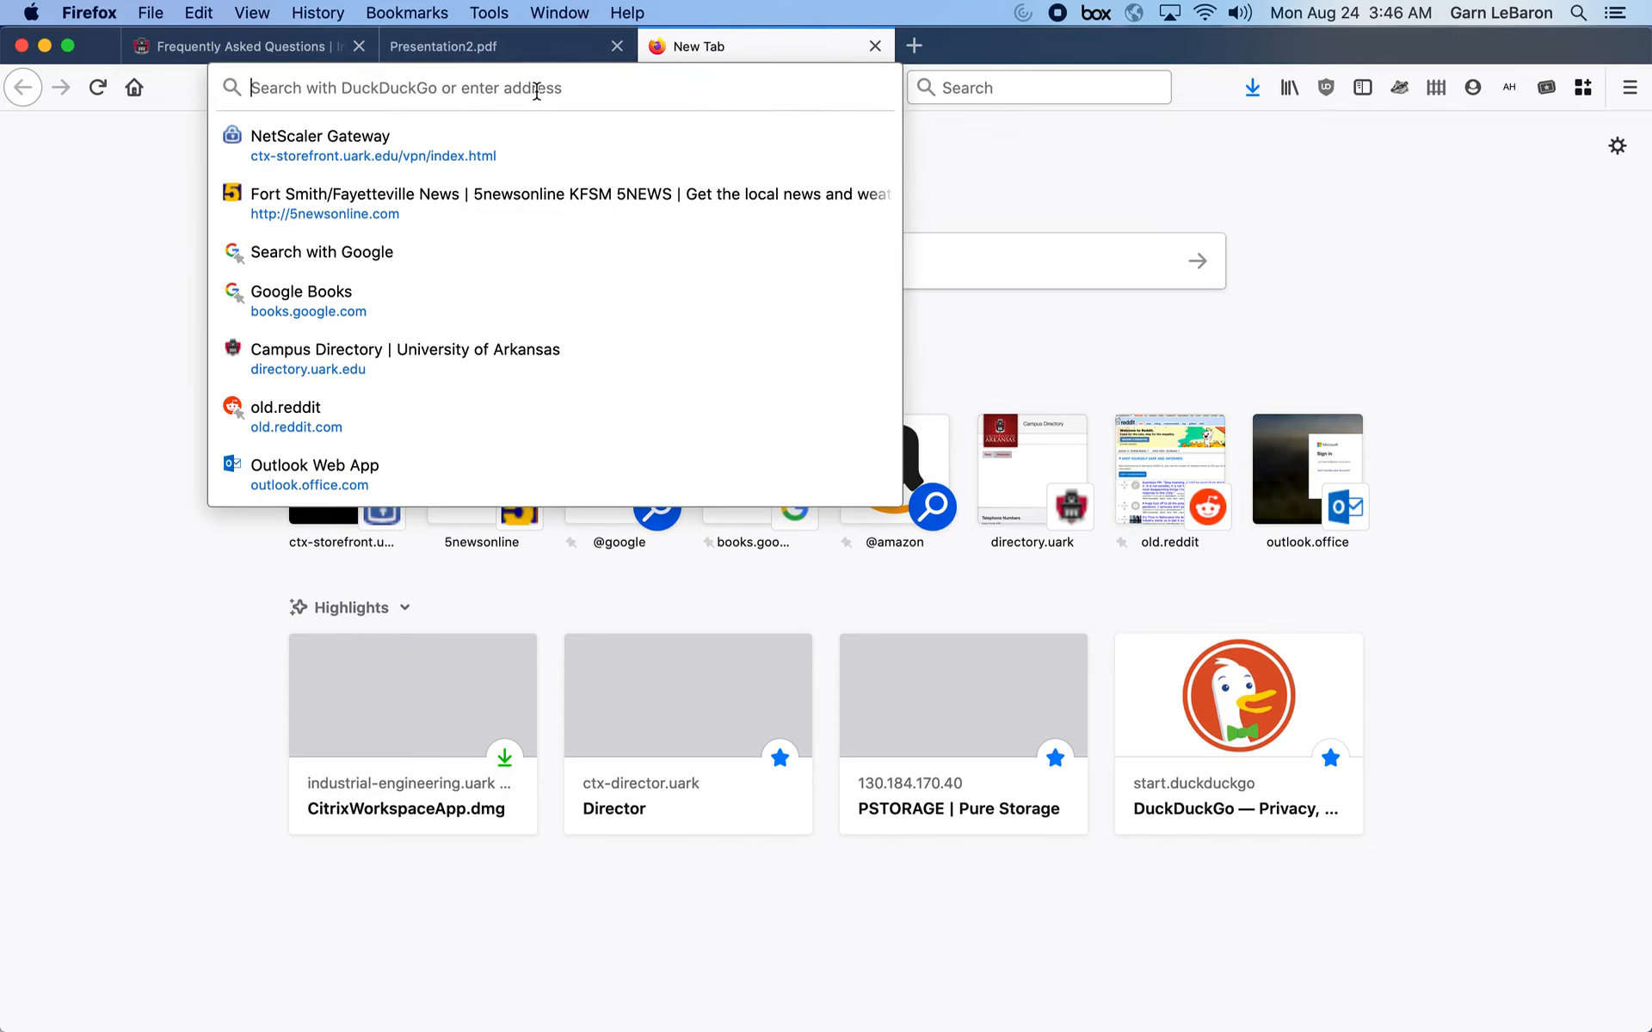
text(https:)
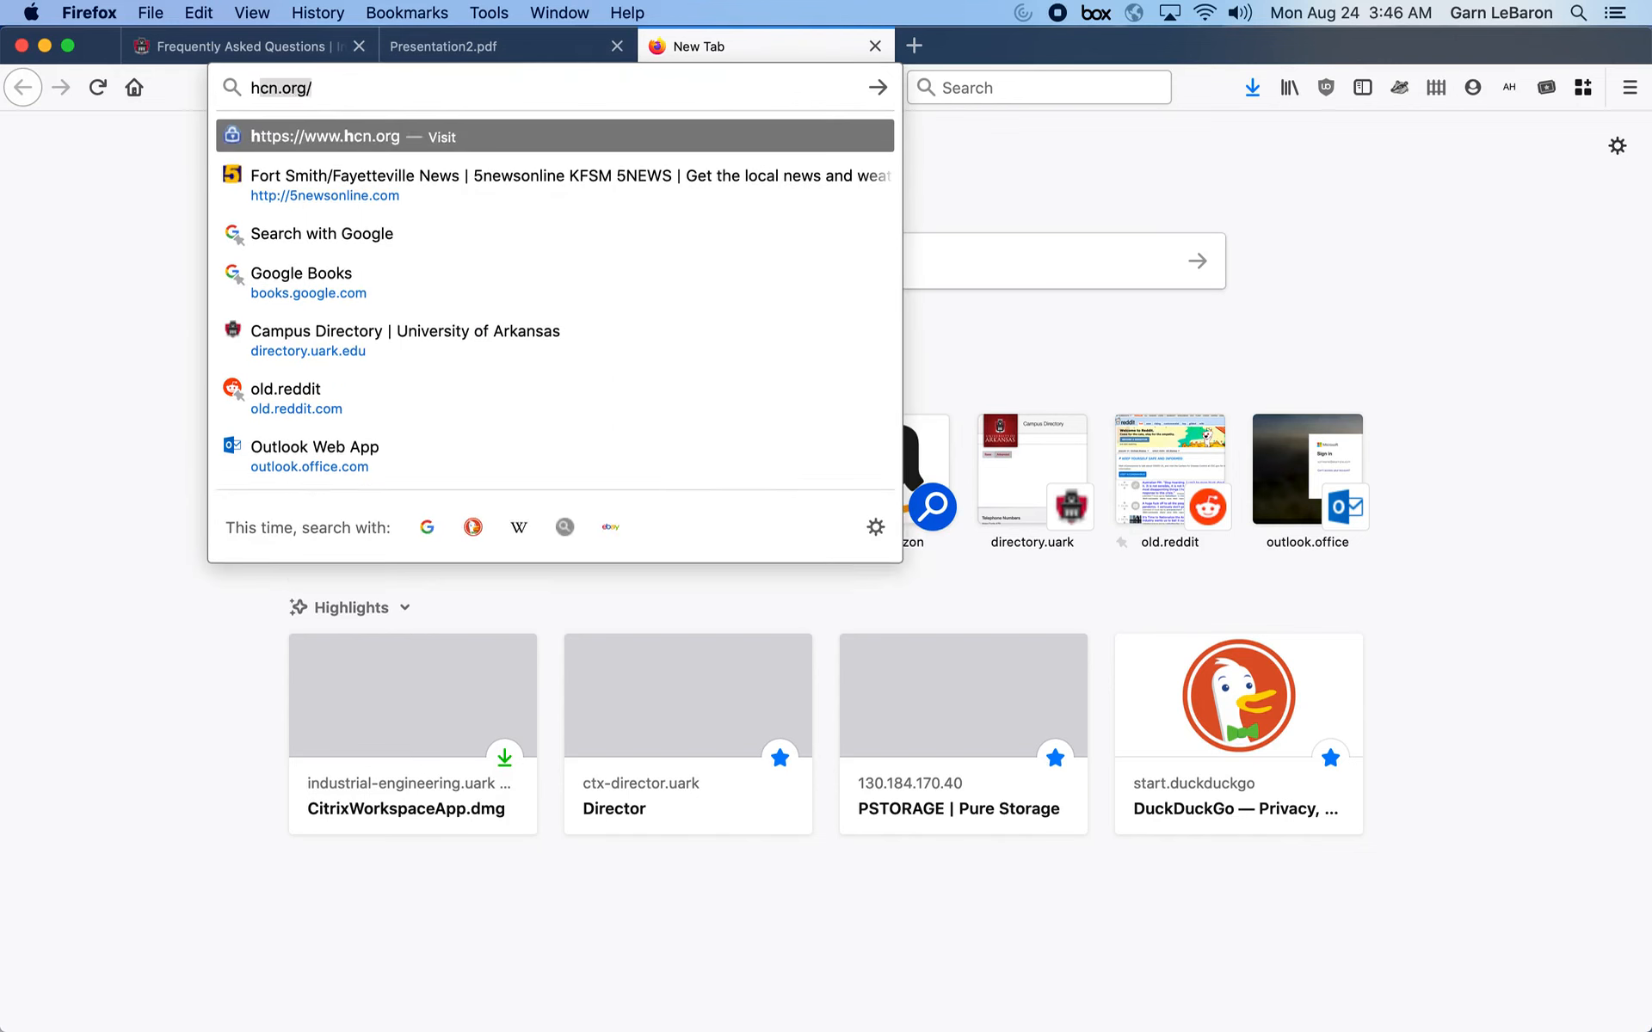
text(//ctx-storefront.uark.edu/)
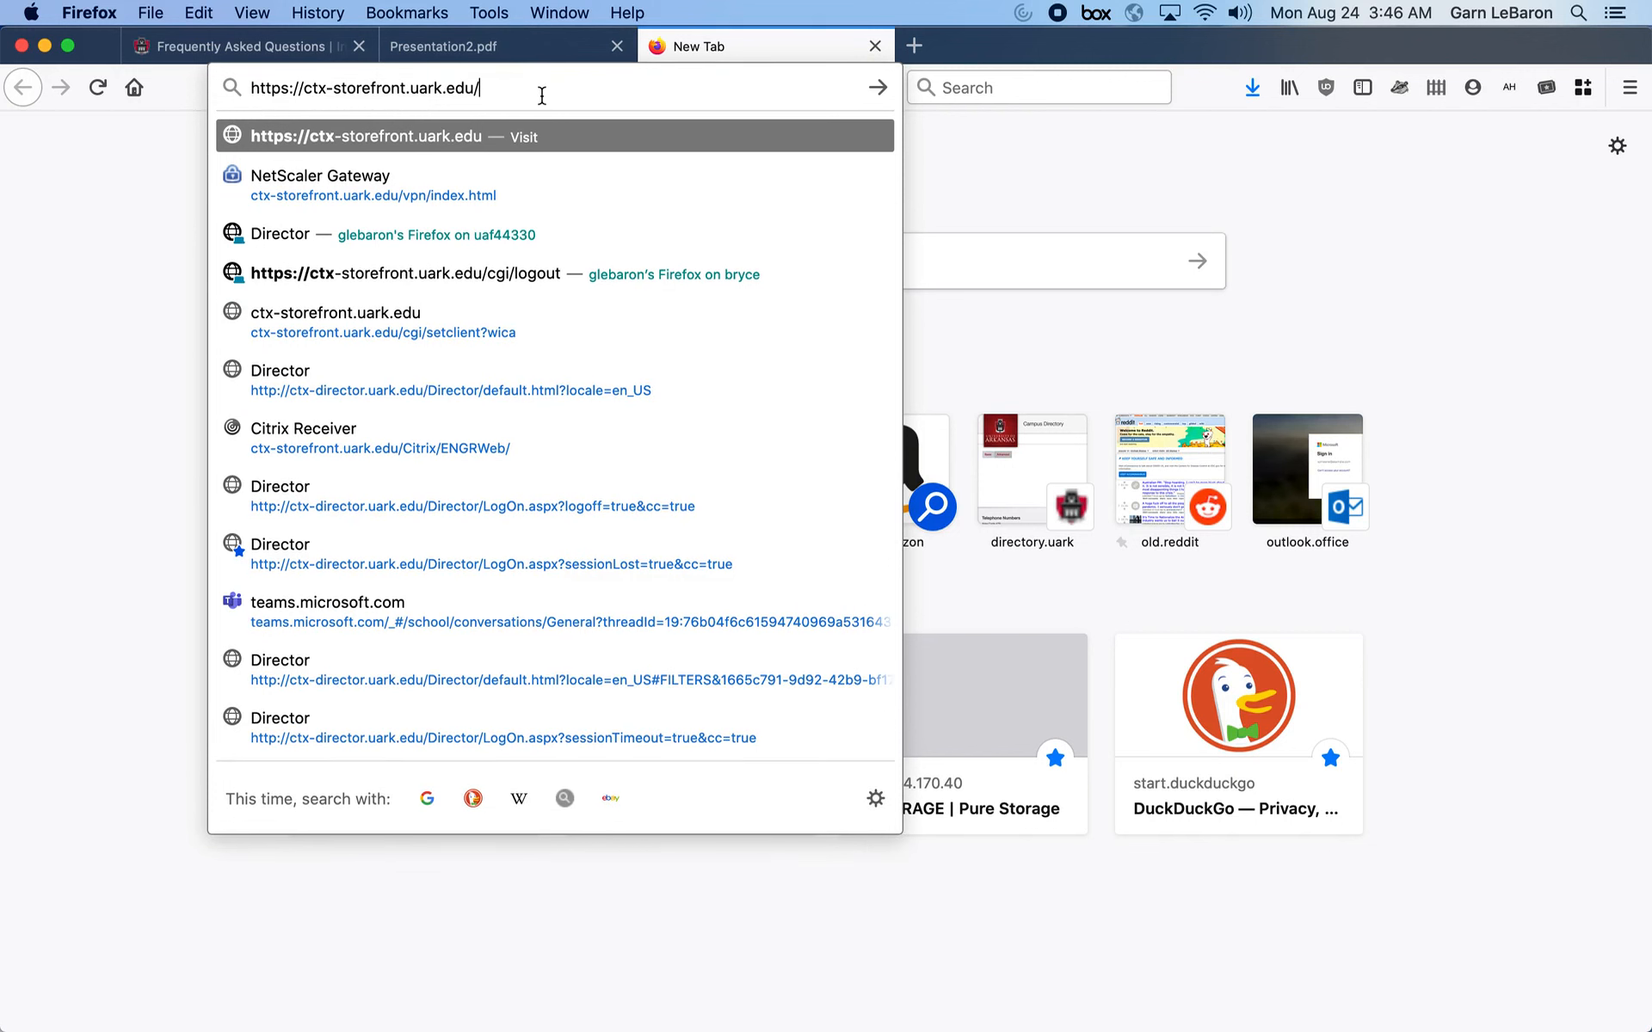
key(Return)
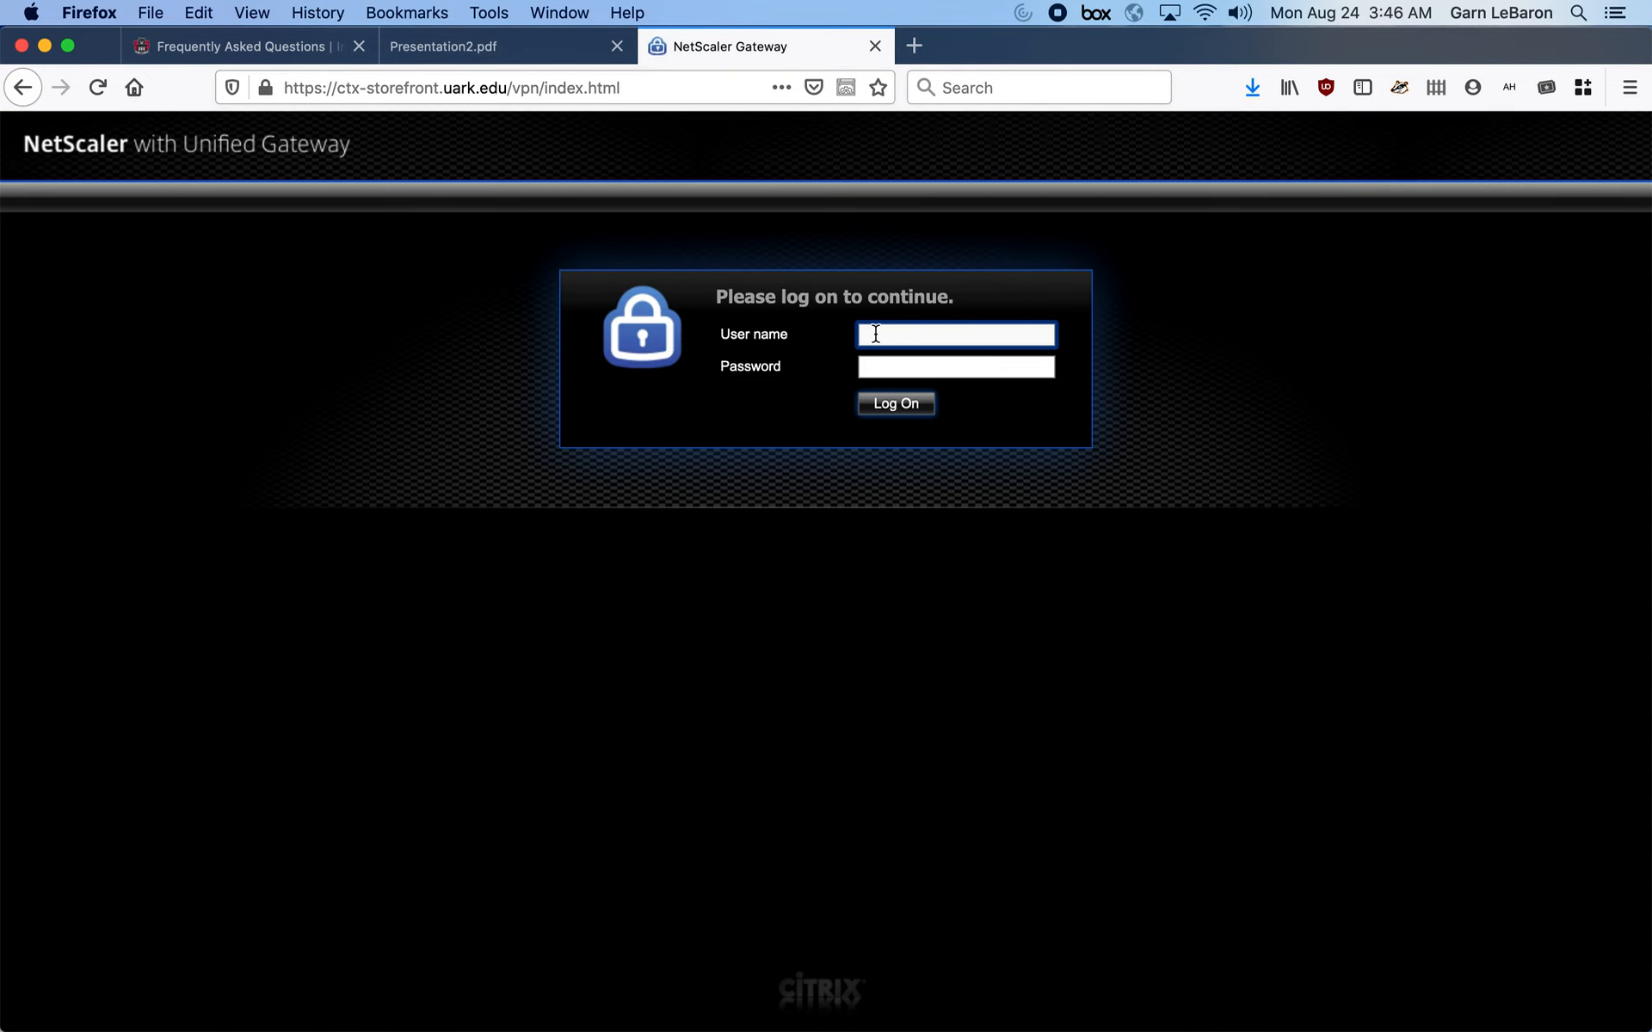
- Log on to the NetScaler gateway as ineguser with the account password, run Receiver detection and declare Citrix Receiver already installed
text(ineguser)
key(Tab)
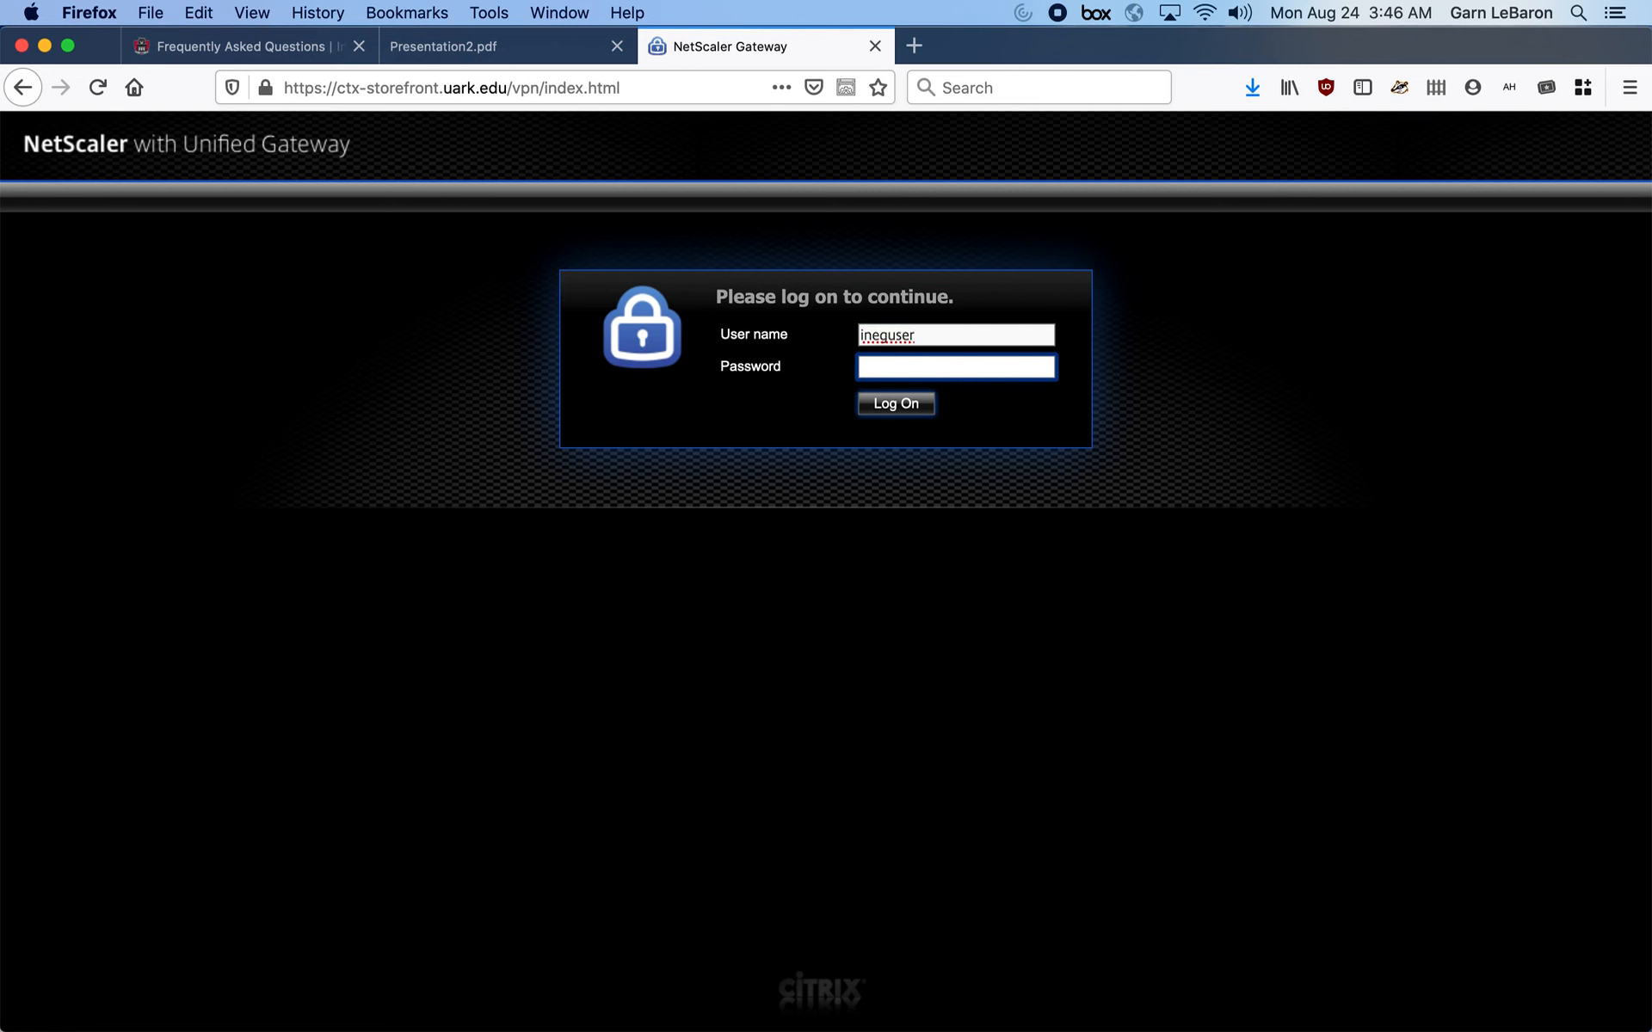
key(Down)
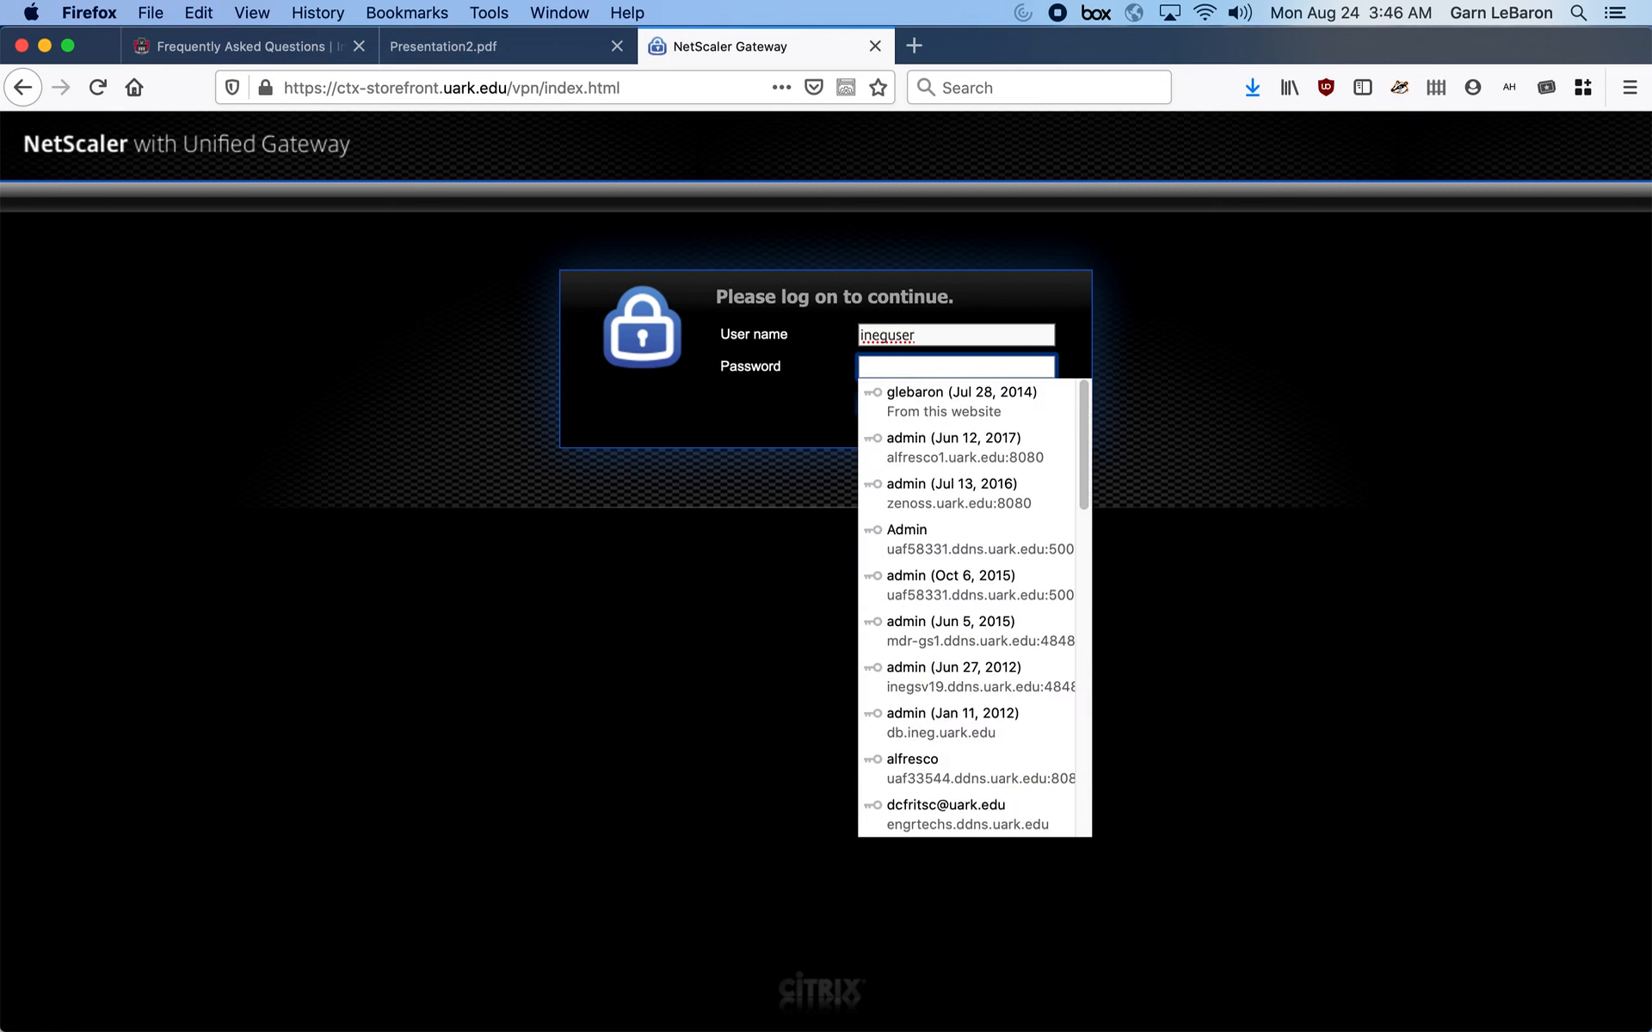
text(••••••••)
key(Return)
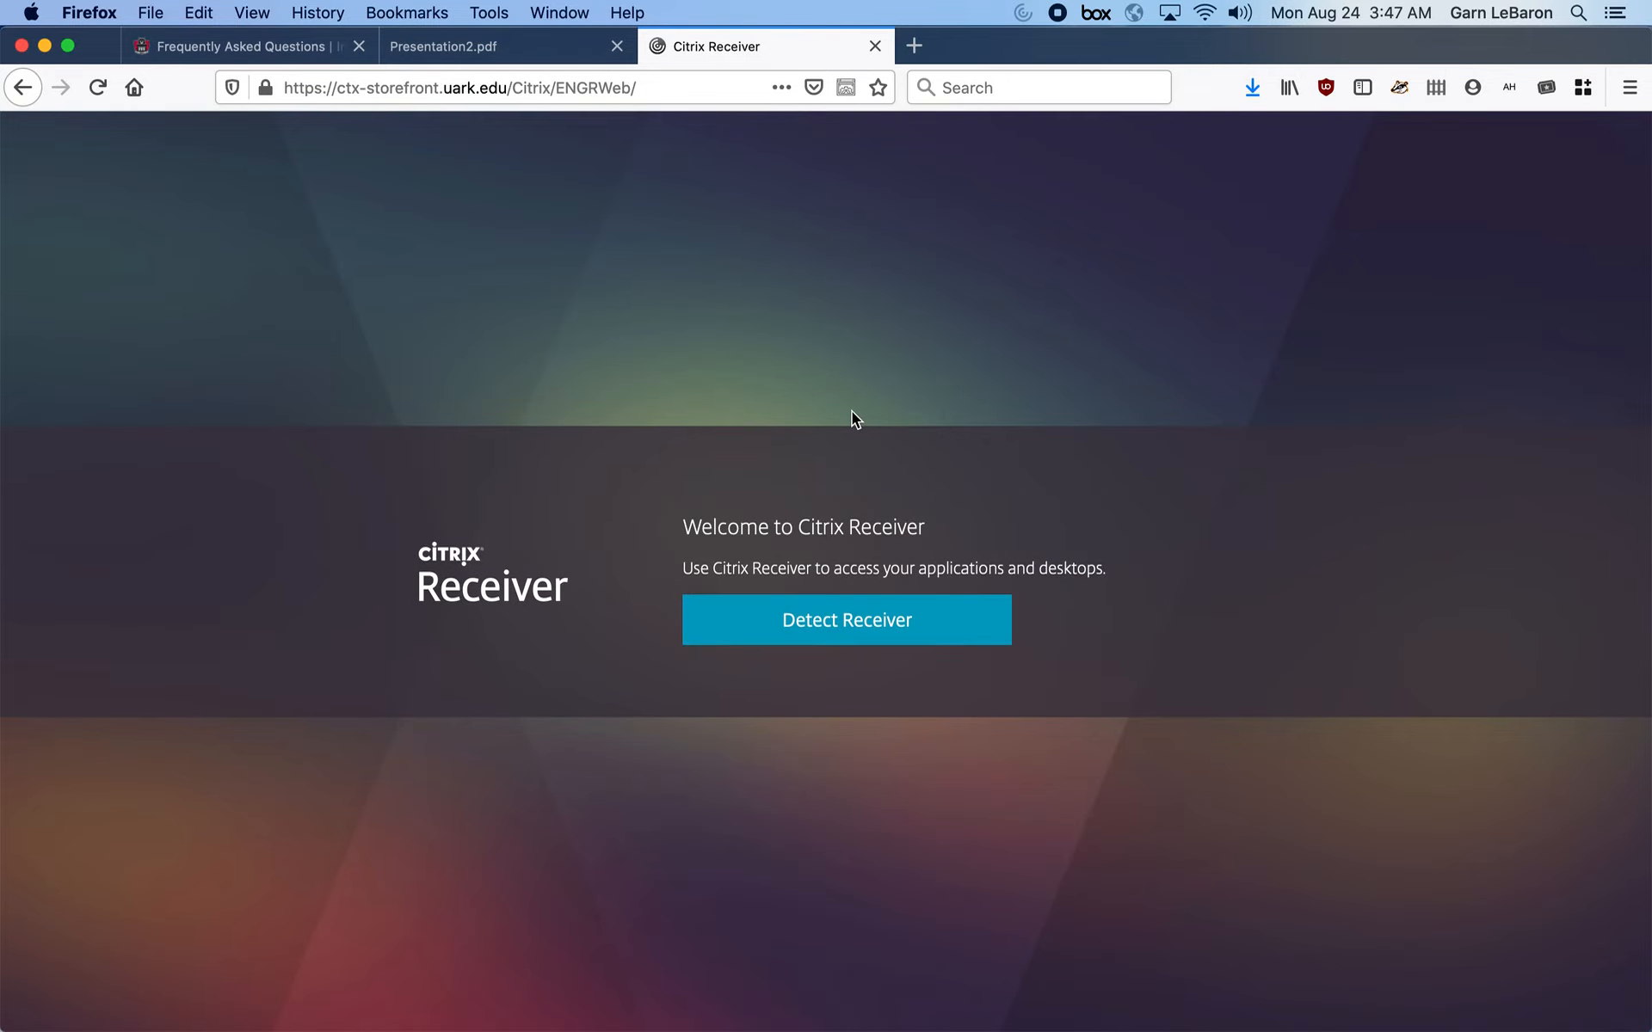
click(857, 632)
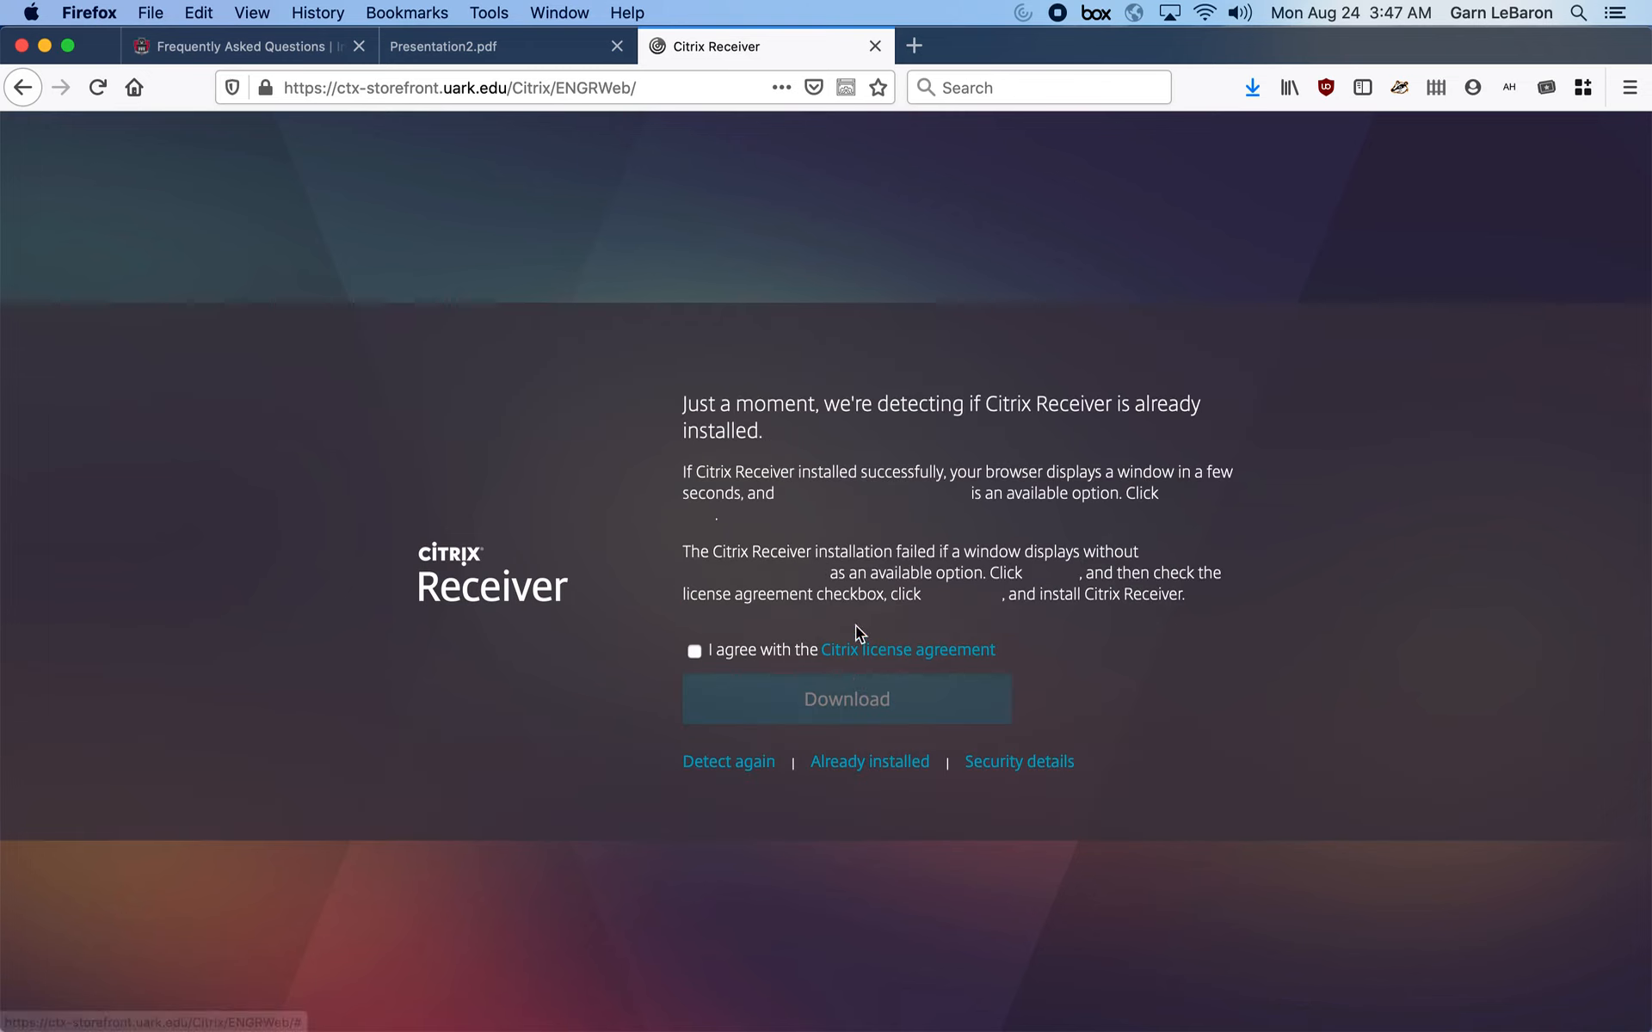
click(863, 769)
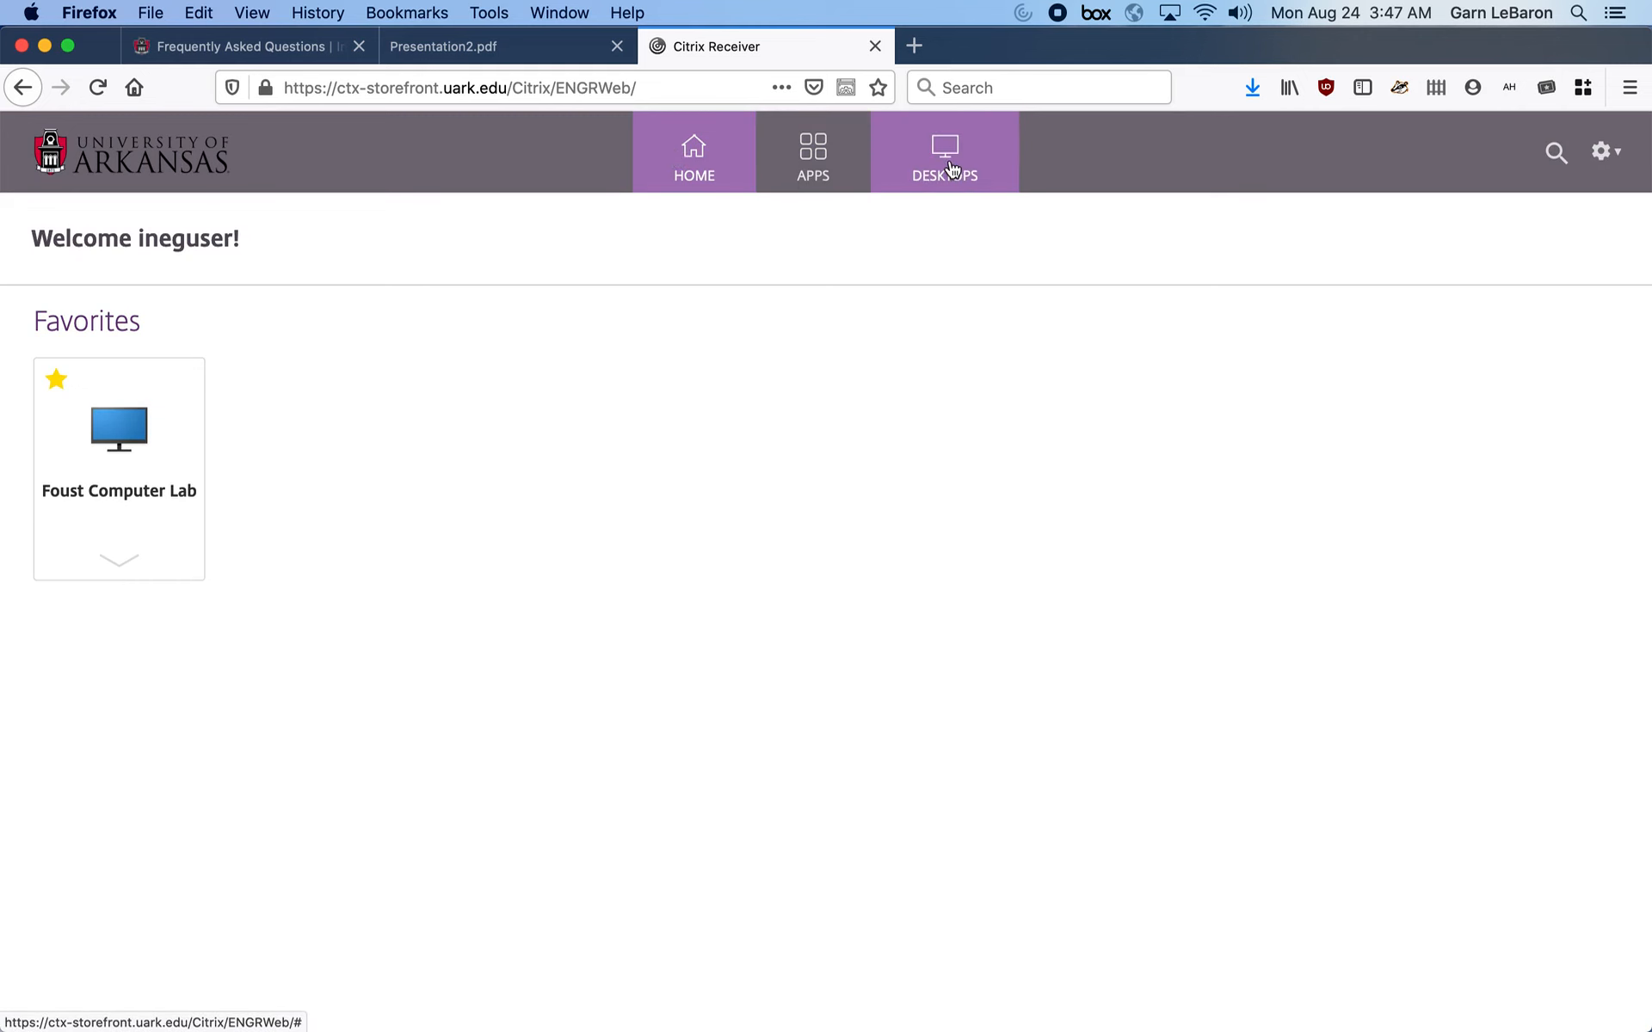
- View the available apps and desktops, and launch the Foust Computer Lab desktop from the home page's favorites
click(824, 157)
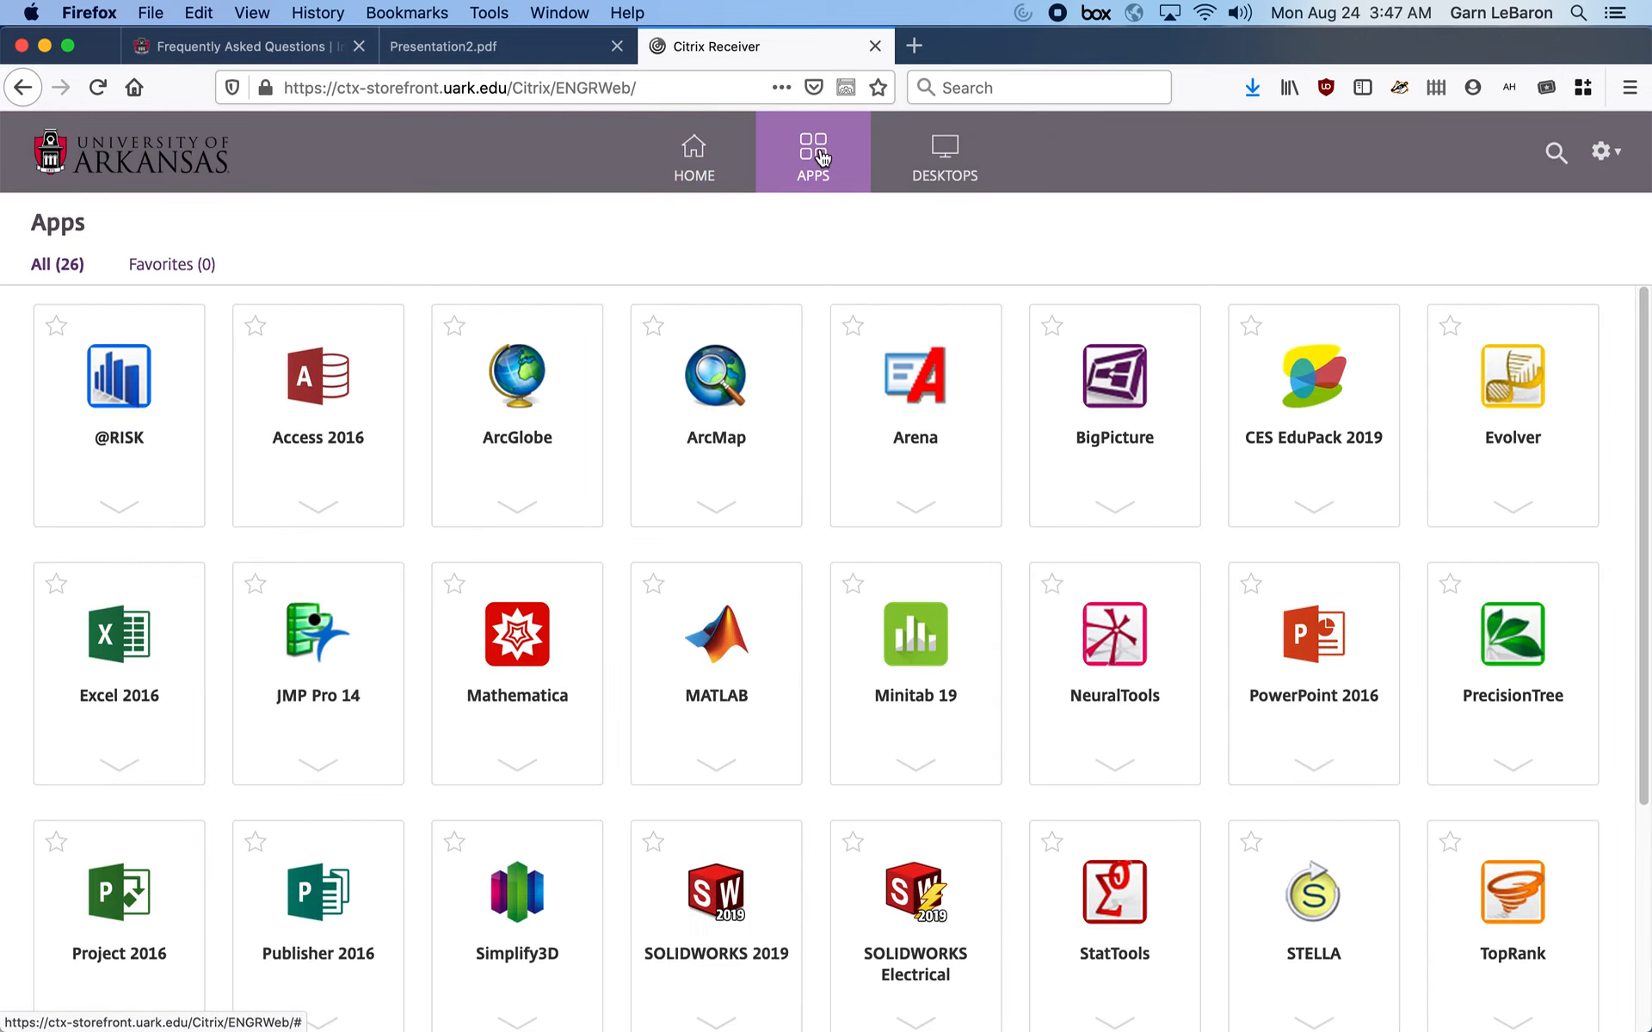
click(962, 170)
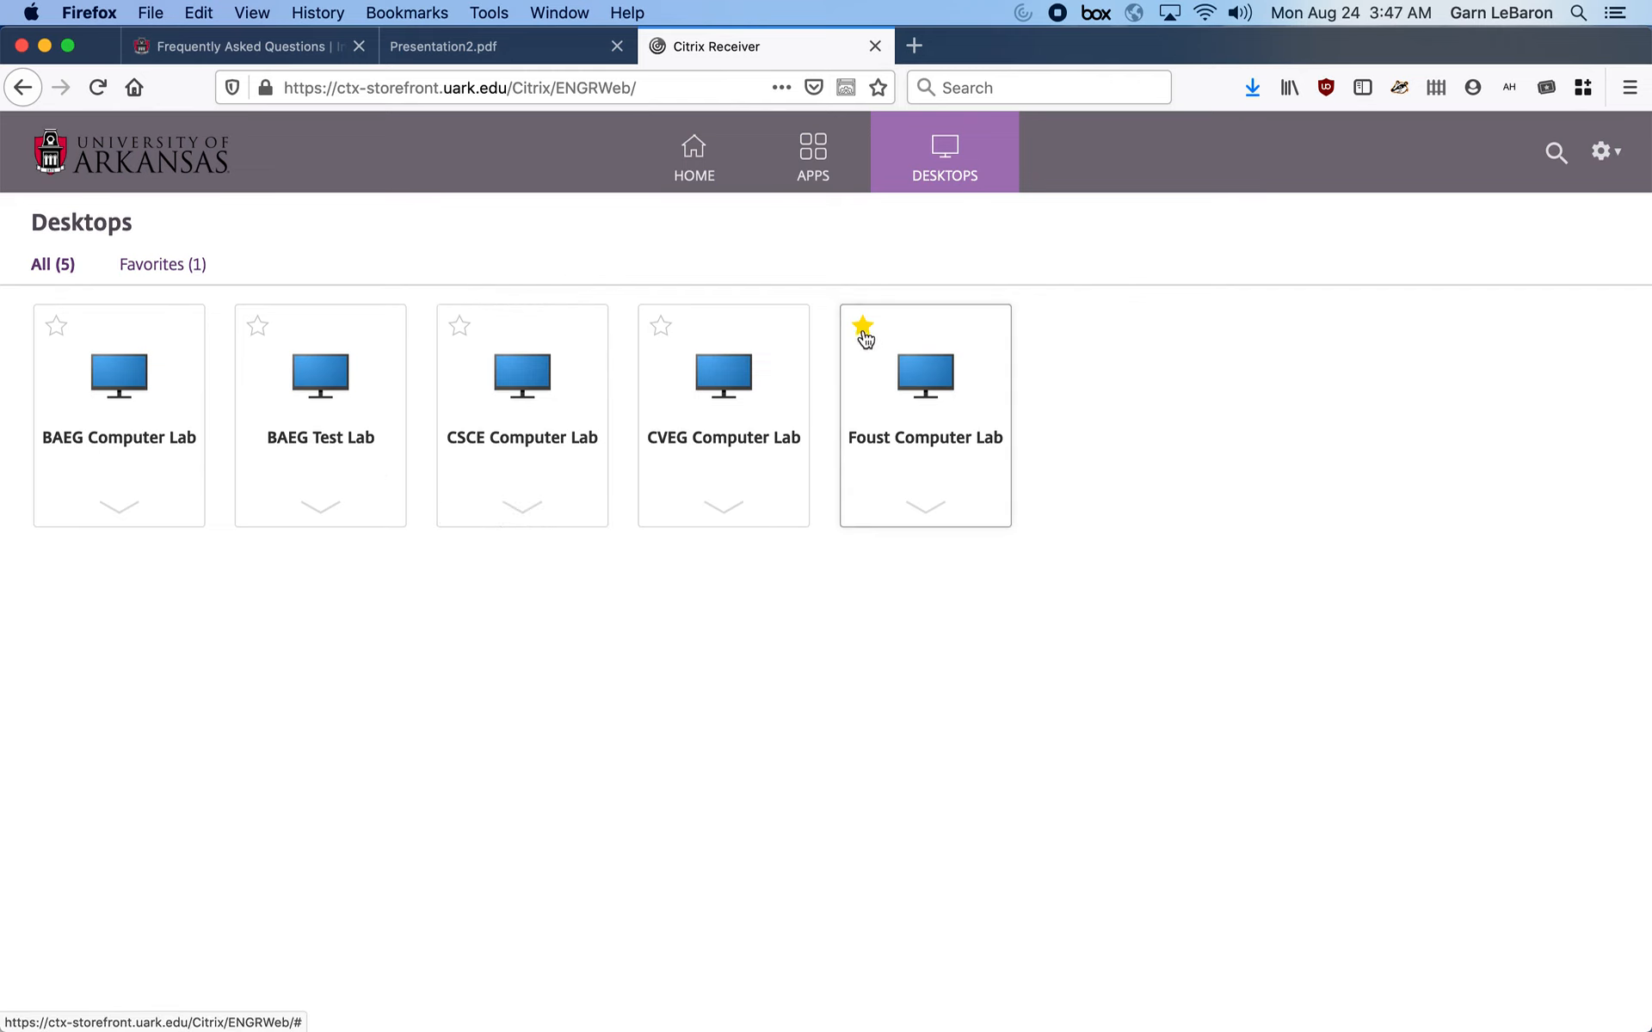
click(689, 156)
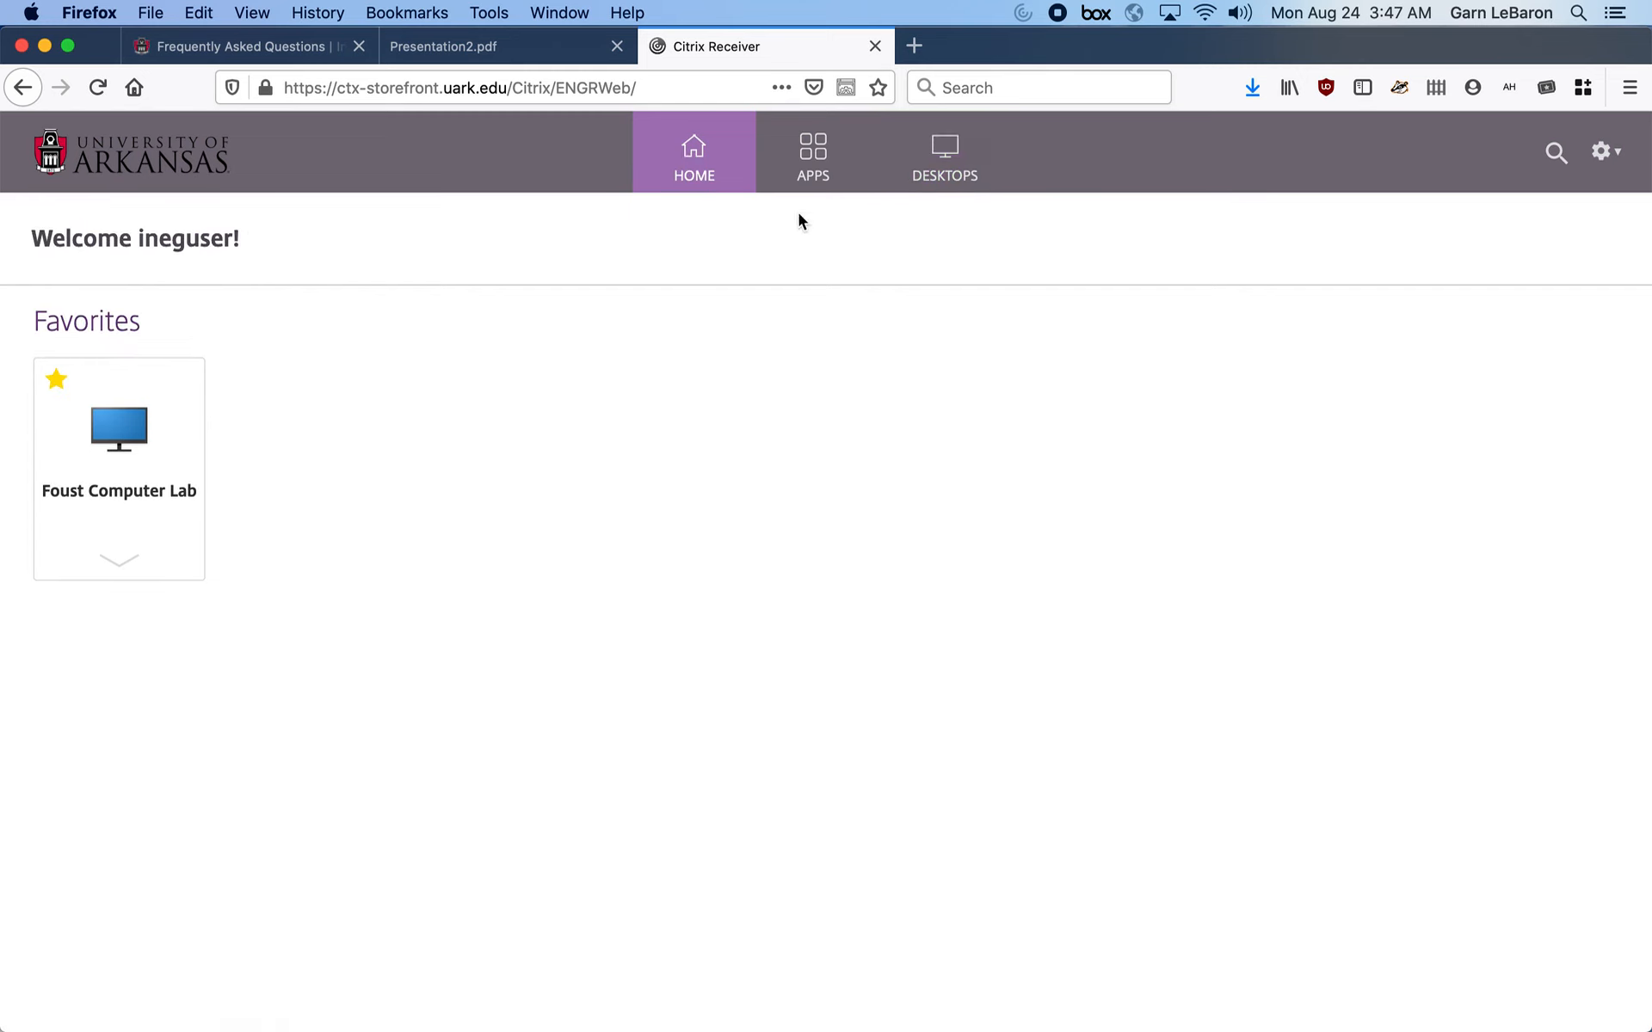
click(113, 434)
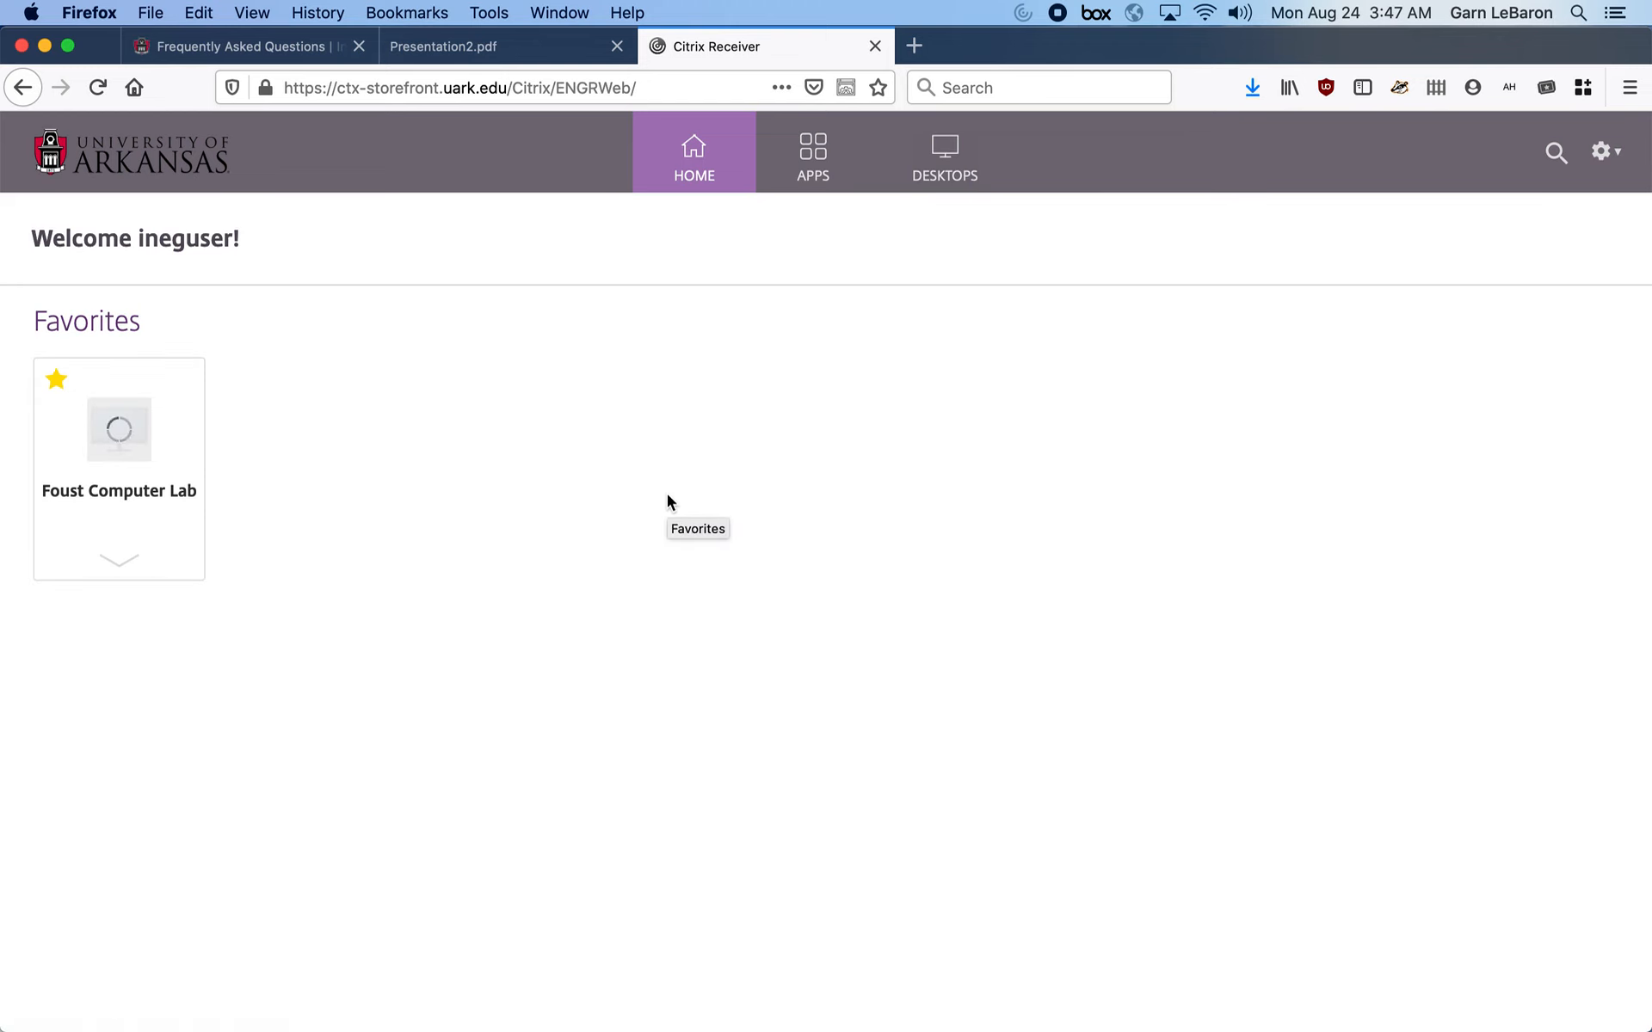